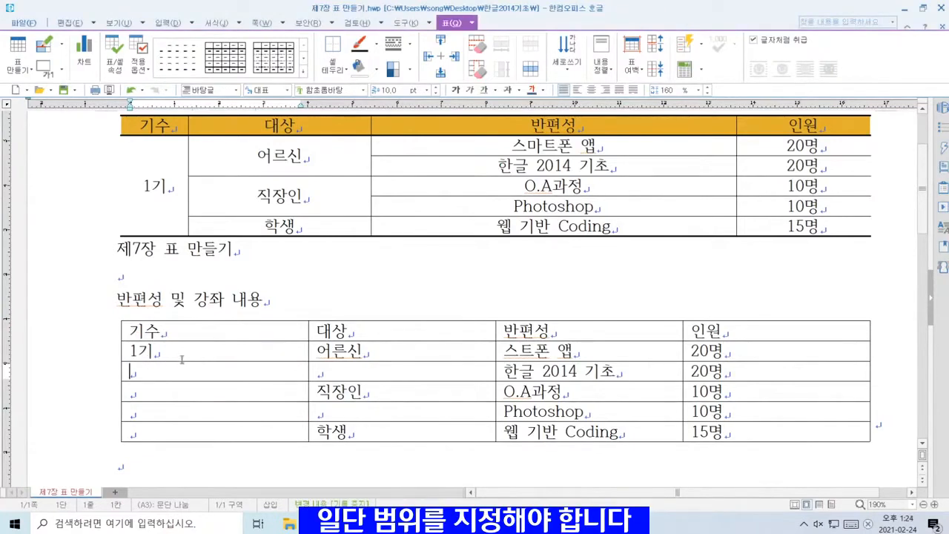
{"action": "left_click", "coordinate": [181, 358]}
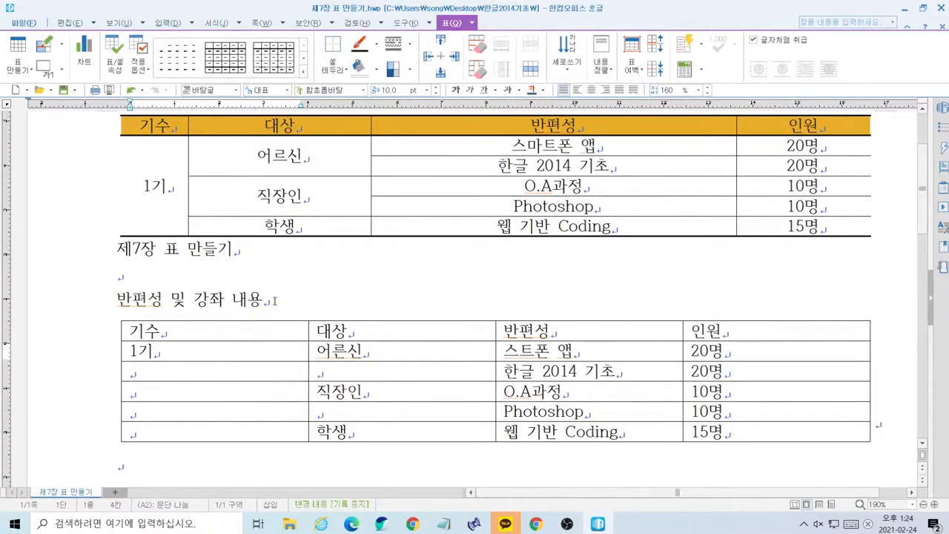
{"action": "mouse_move", "coordinate": [272, 265]}
{"action": "left_mouse_down"}
{"action": "mouse_move", "coordinate": [300, 263]}
{"action": "mouse_move", "coordinate": [280, 313]}
{"action": "left_mouse_up"}
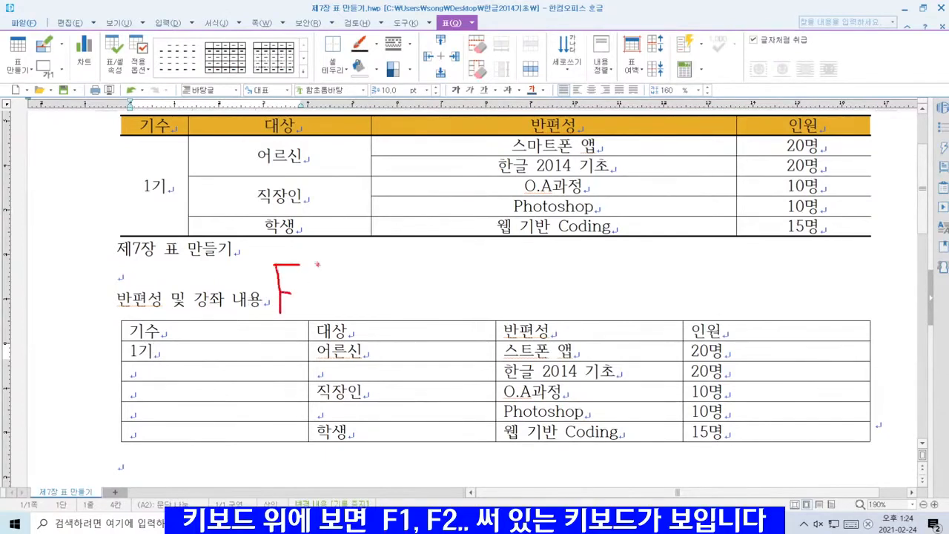
{"action": "left_click_drag", "start_coordinate": [310, 261], "coordinate": [313, 298]}
{"action": "mouse_move", "coordinate": [362, 264]}
{"action": "left_mouse_down"}
{"action": "mouse_move", "coordinate": [385, 262]}
{"action": "mouse_move", "coordinate": [362, 306]}
{"action": "mouse_move", "coordinate": [391, 267]}
{"action": "mouse_move", "coordinate": [393, 300]}
{"action": "mouse_move", "coordinate": [416, 301]}
{"action": "left_mouse_up"}
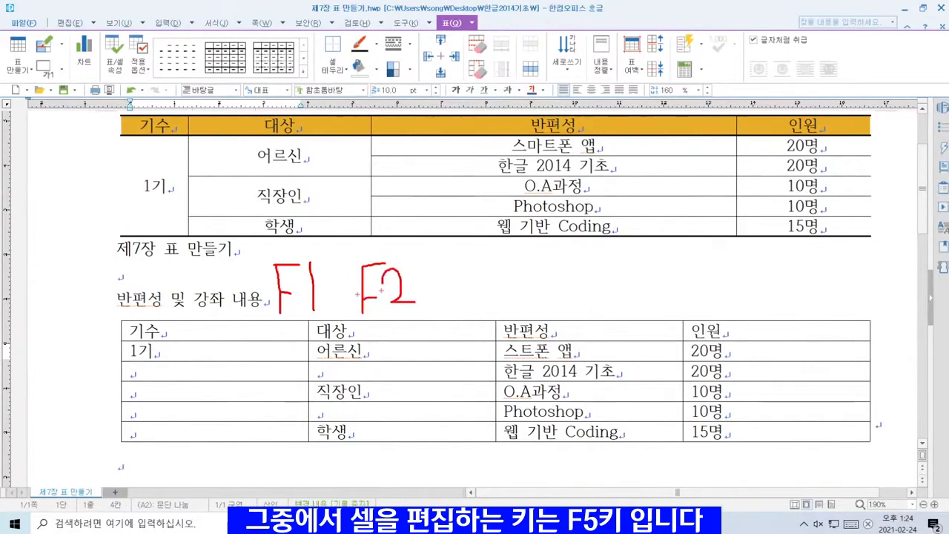
{"action": "mouse_move", "coordinate": [443, 288]}
{"action": "left_mouse_down"}
{"action": "mouse_move", "coordinate": [479, 281]}
{"action": "mouse_move", "coordinate": [461, 305]}
{"action": "left_mouse_up"}
{"action": "left_click_drag", "start_coordinate": [461, 305], "coordinate": [460, 272]}
{"action": "mouse_move", "coordinate": [544, 264]}
{"action": "left_mouse_down"}
{"action": "mouse_move", "coordinate": [495, 269]}
{"action": "mouse_move", "coordinate": [497, 322]}
{"action": "left_mouse_up"}
{"action": "left_click_drag", "start_coordinate": [497, 306], "coordinate": [518, 306]}
{"action": "mouse_move", "coordinate": [533, 246]}
{"action": "left_mouse_down"}
{"action": "mouse_move", "coordinate": [568, 280]}
{"action": "mouse_move", "coordinate": [540, 312]}
{"action": "left_mouse_up"}
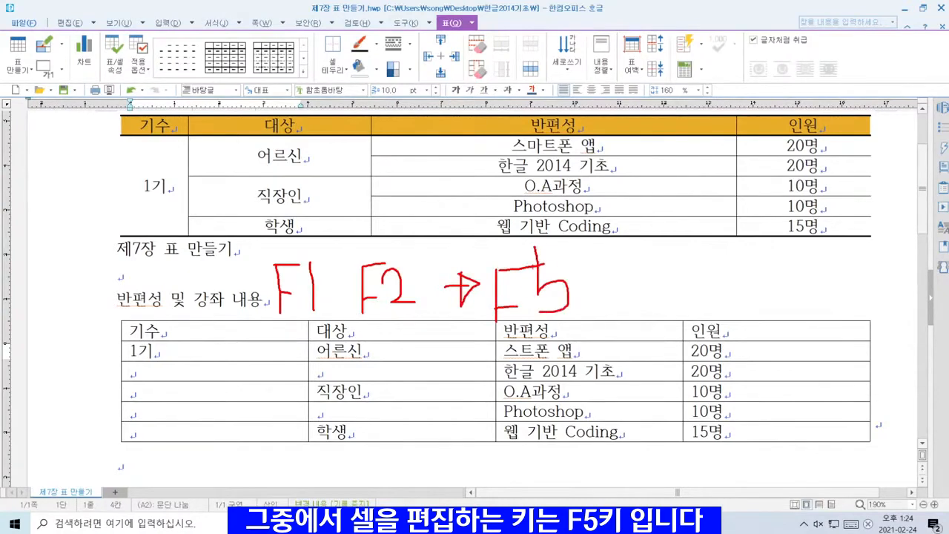
{"action": "mouse_move", "coordinate": [538, 314]}
{"action": "left_mouse_down"}
{"action": "mouse_move", "coordinate": [507, 246]}
{"action": "mouse_move", "coordinate": [567, 318]}
{"action": "left_mouse_up"}
{"action": "key", "text": "Escape"}
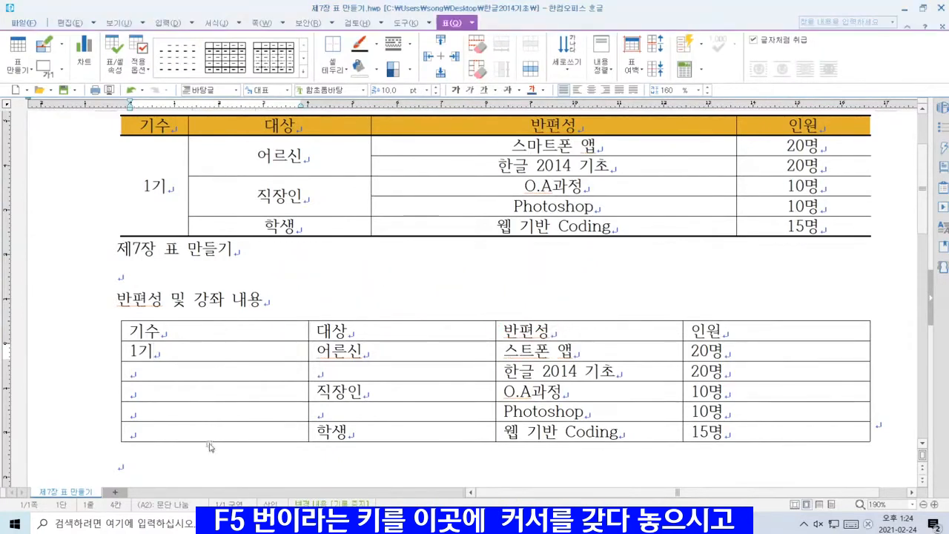
Put the lower table's 1기 cell in cell-block mode and move the block down the 기수 column and back up to 1기
{"action": "left_click", "coordinate": [154, 353]}
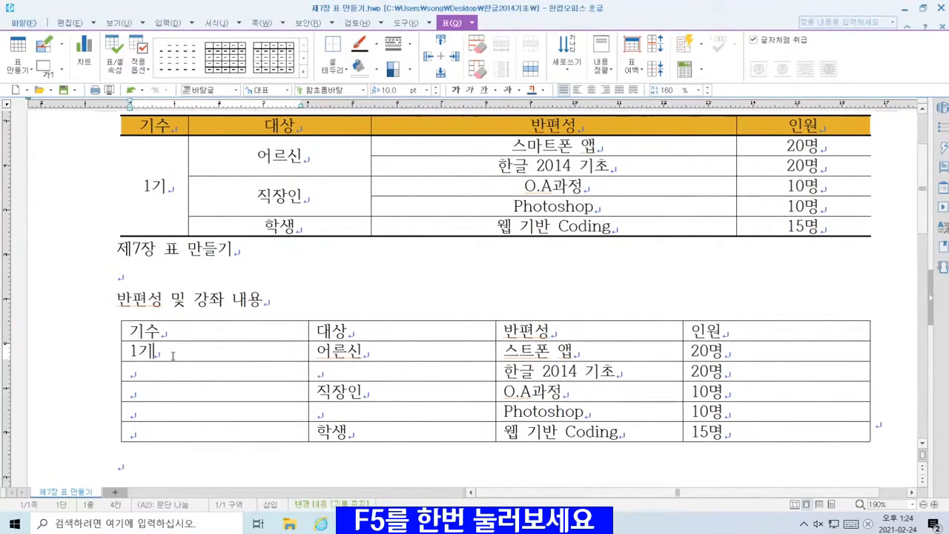
{"action": "key", "text": "F5"}
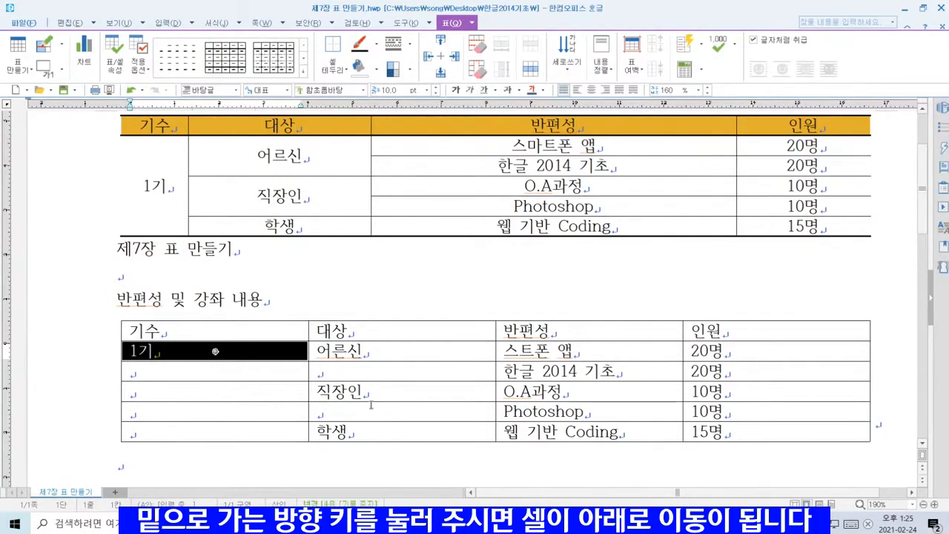
{"action": "key", "text": "Down"}
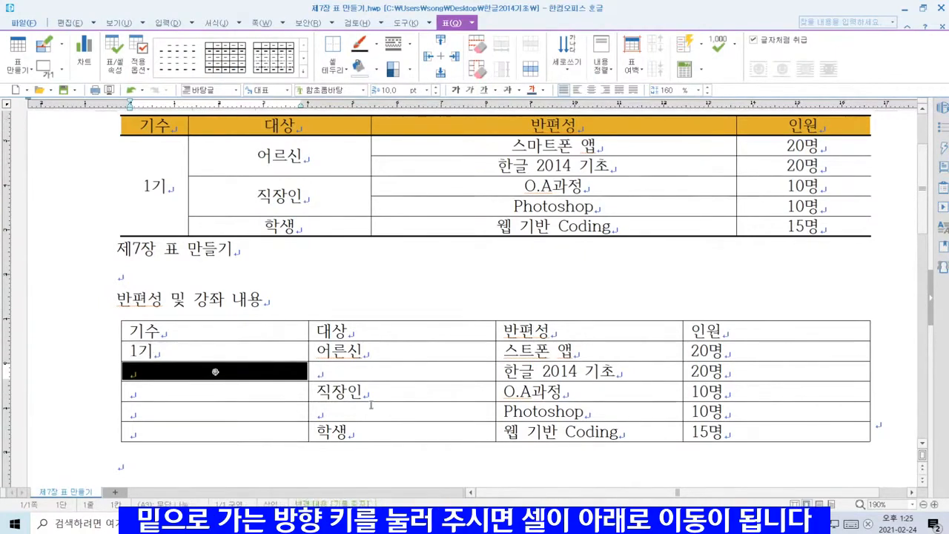
{"action": "key", "text": "Down"}
{"action": "key", "text": "Down"}
{"action": "key", "text": "Down"}
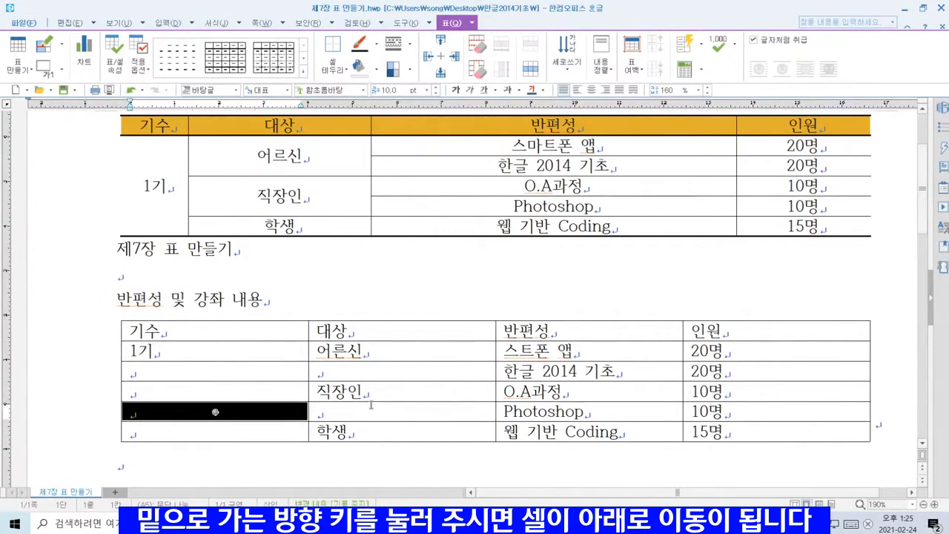
{"action": "key", "text": "Up"}
{"action": "key", "text": "Up"}
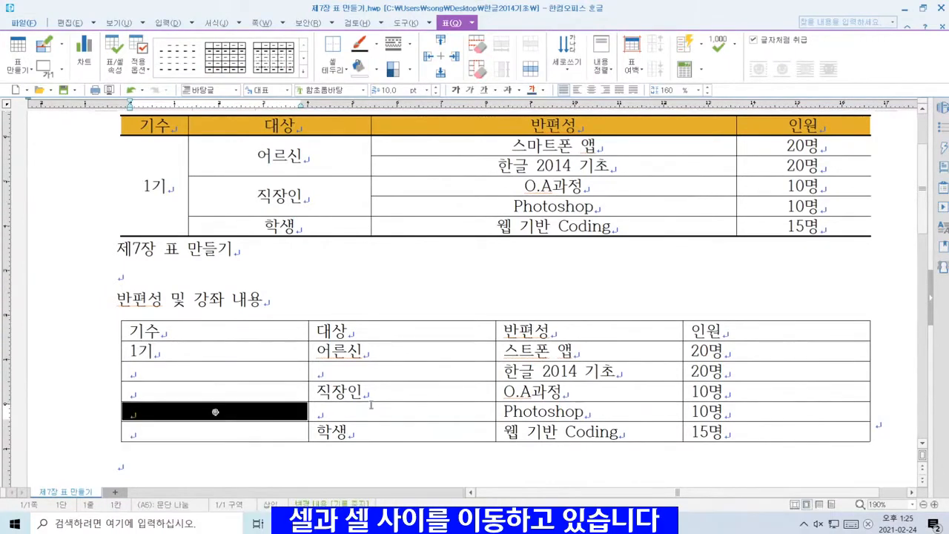
{"action": "key", "text": "Up"}
{"action": "key", "text": "Up"}
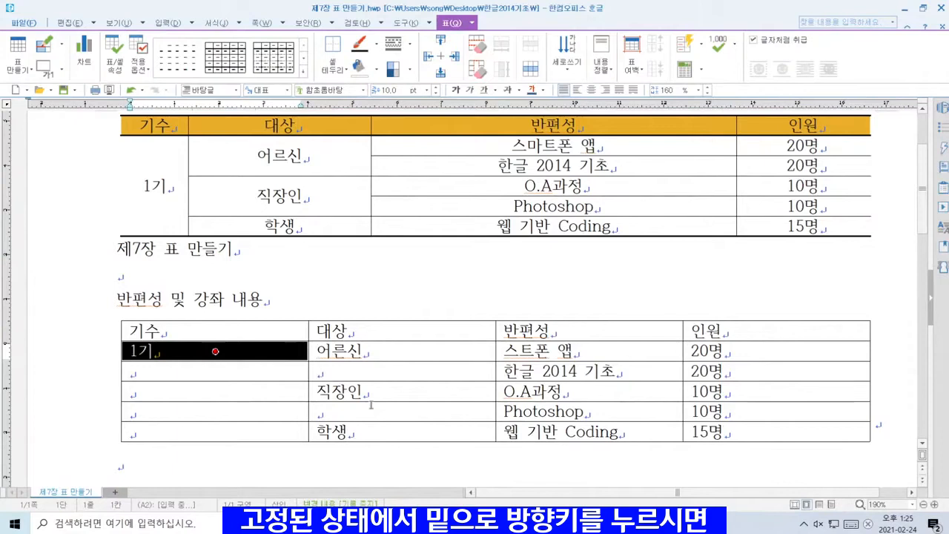
Extend the cell block from 1기 to the last row of the 기수 column and release the selection
{"action": "key", "text": "Down"}
{"action": "key", "text": "Down"}
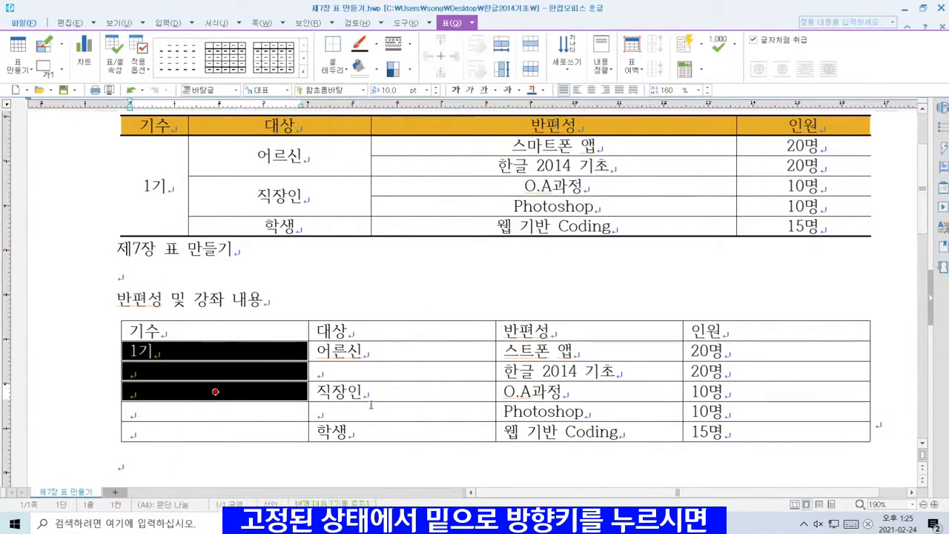
{"action": "key", "text": "Down"}
{"action": "left_click_drag", "start_coordinate": [215, 411], "coordinate": [215, 431]}
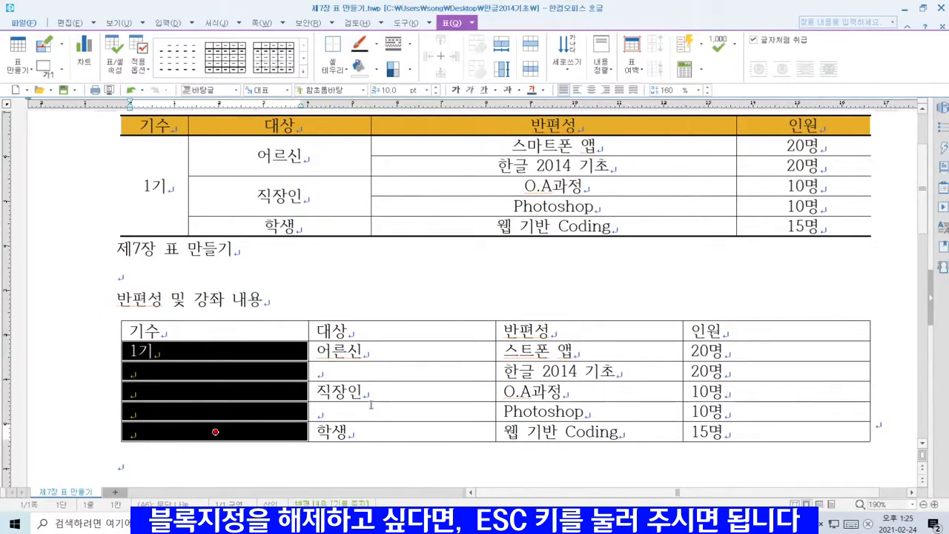
{"action": "key", "text": "Escape"}
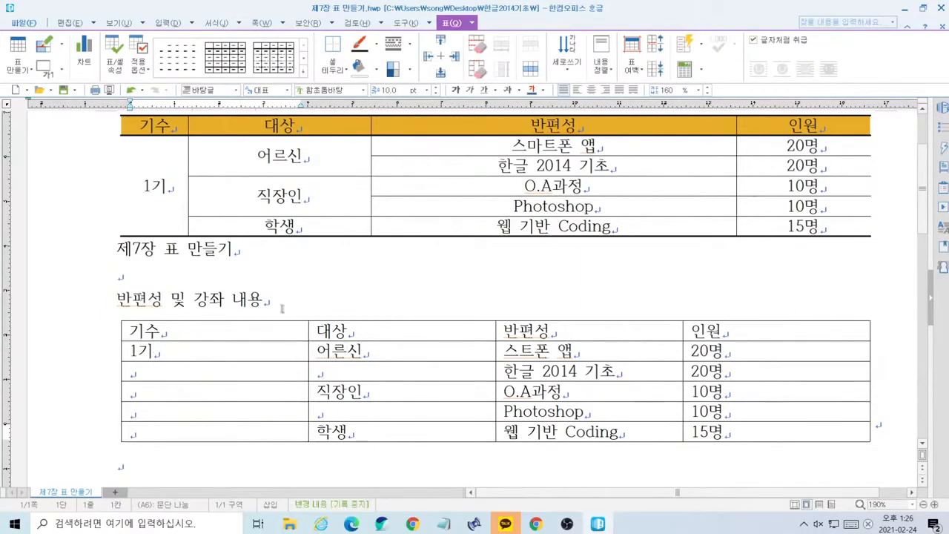
Merge the 1기 cell with the four blank cells below it in the lower table's 기수 column
{"action": "left_click", "coordinate": [157, 353]}
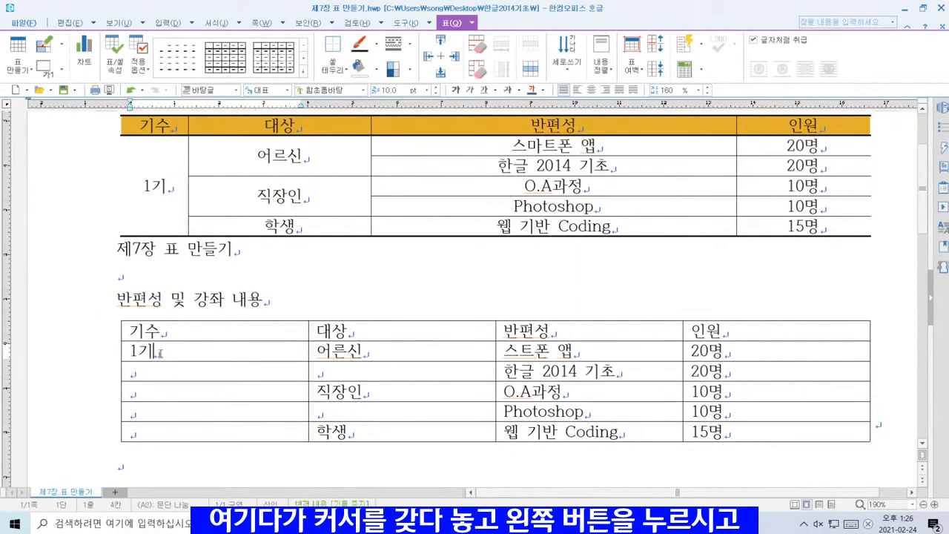
{"action": "left_click_drag", "start_coordinate": [154, 353], "coordinate": [215, 431]}
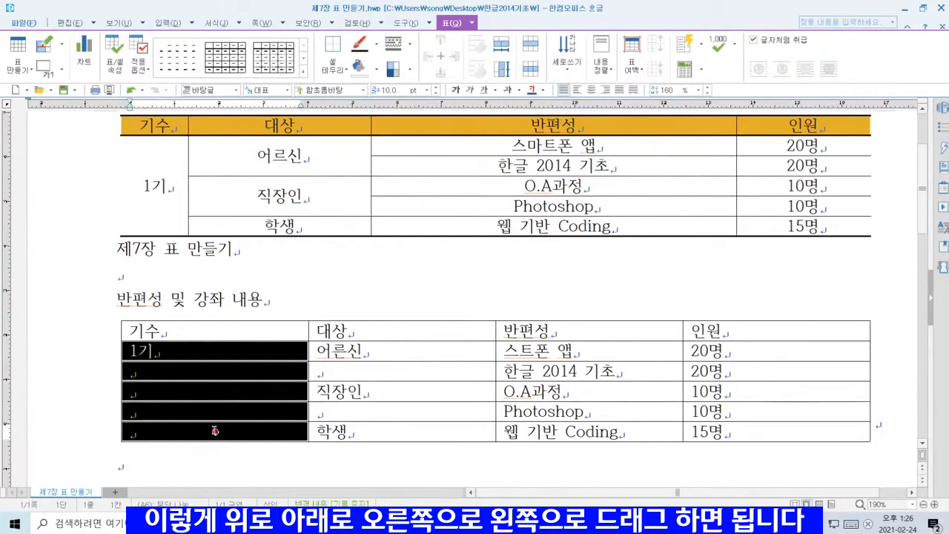
{"action": "scroll", "coordinate": [201, 469], "scroll_direction": "down", "scroll_amount": 1}
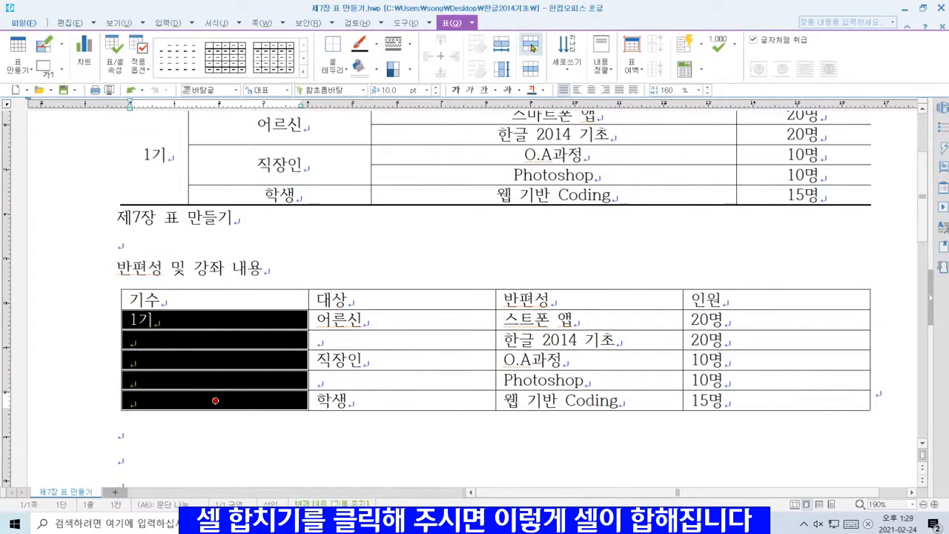
{"action": "left_click", "coordinate": [530, 46]}
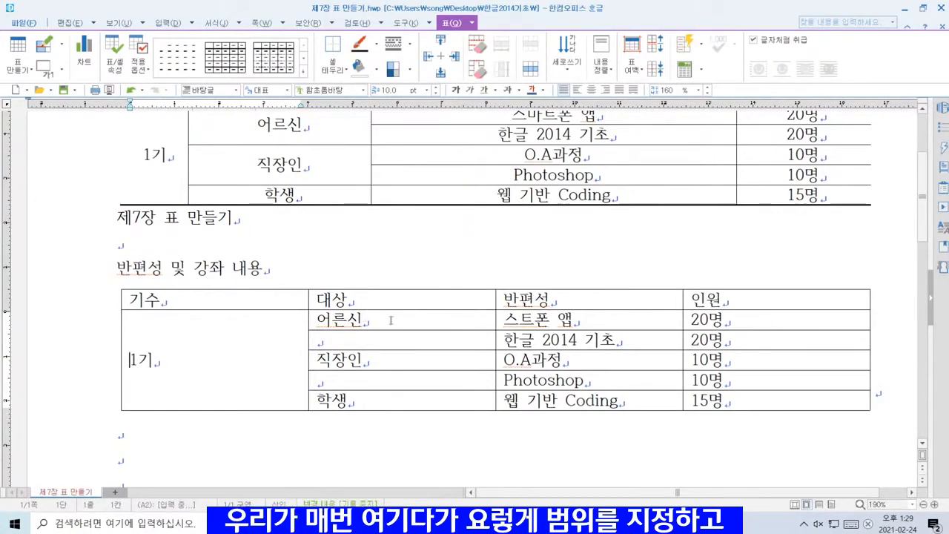
Merge the 어른신 cell with the blank cell below it, and likewise the 직장인 cell with the blank cell below it
{"action": "left_click_drag", "start_coordinate": [390, 321], "coordinate": [394, 338]}
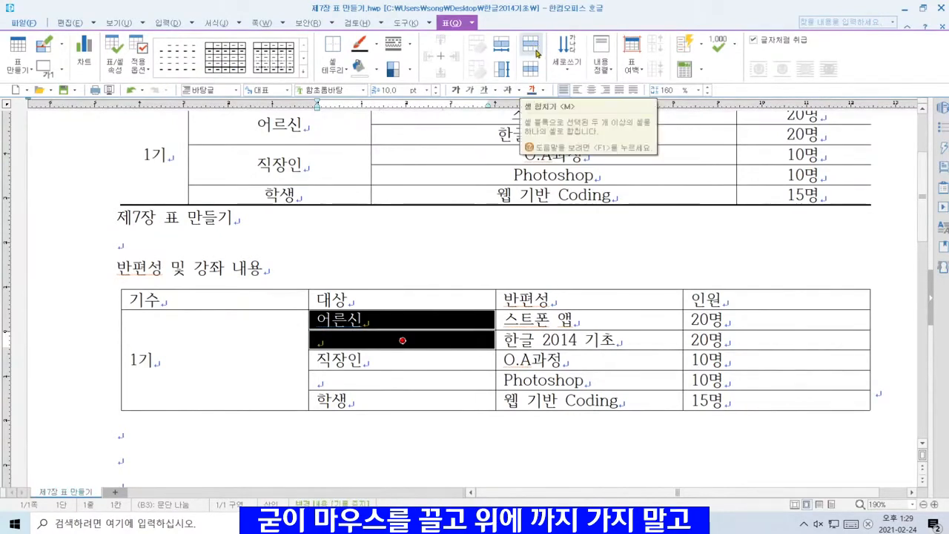
{"action": "key", "text": "m"}
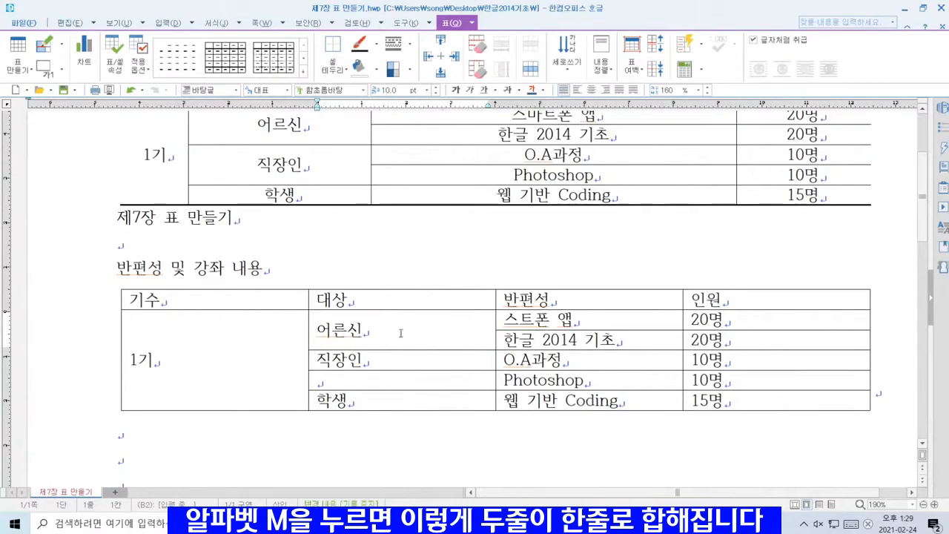
{"action": "left_click", "coordinate": [387, 363]}
{"action": "left_click_drag", "start_coordinate": [388, 372], "coordinate": [390, 376]}
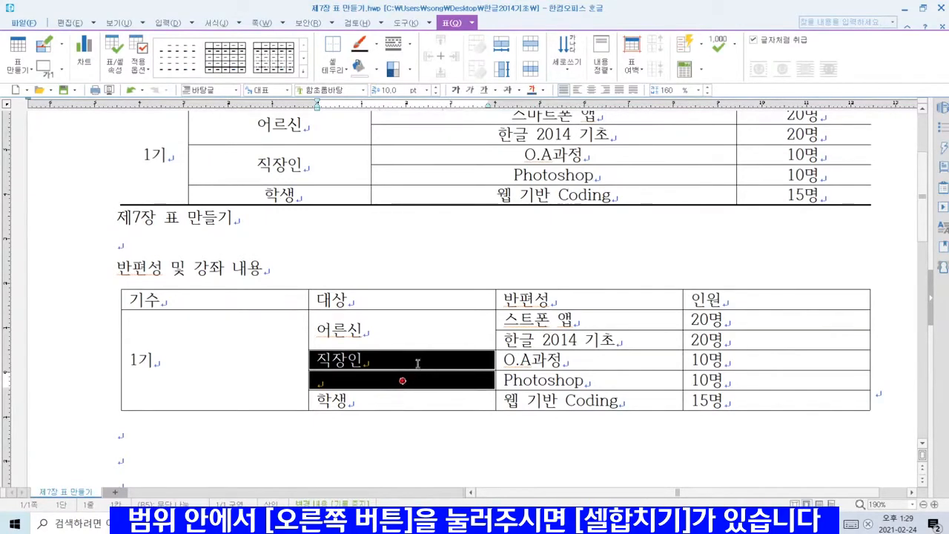
{"action": "right_click", "coordinate": [417, 361]}
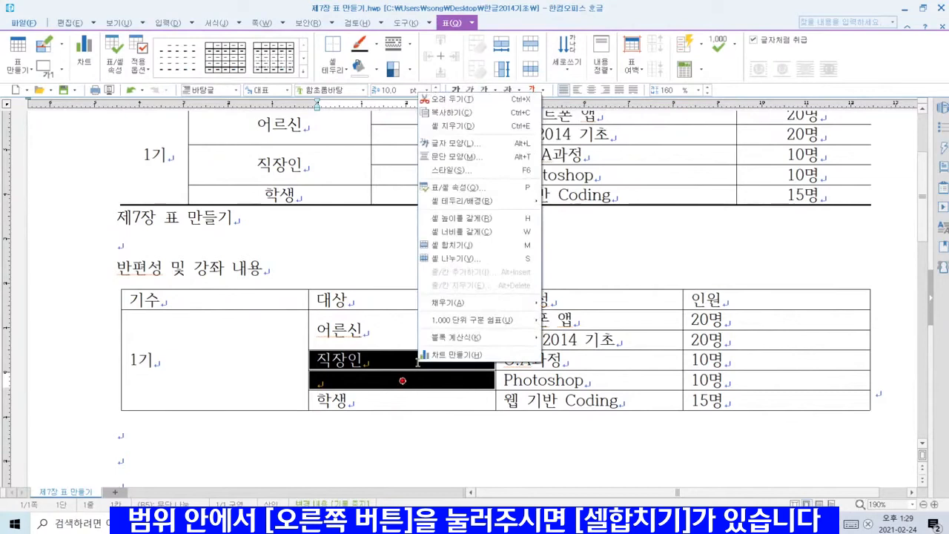
{"action": "left_click", "coordinate": [442, 249]}
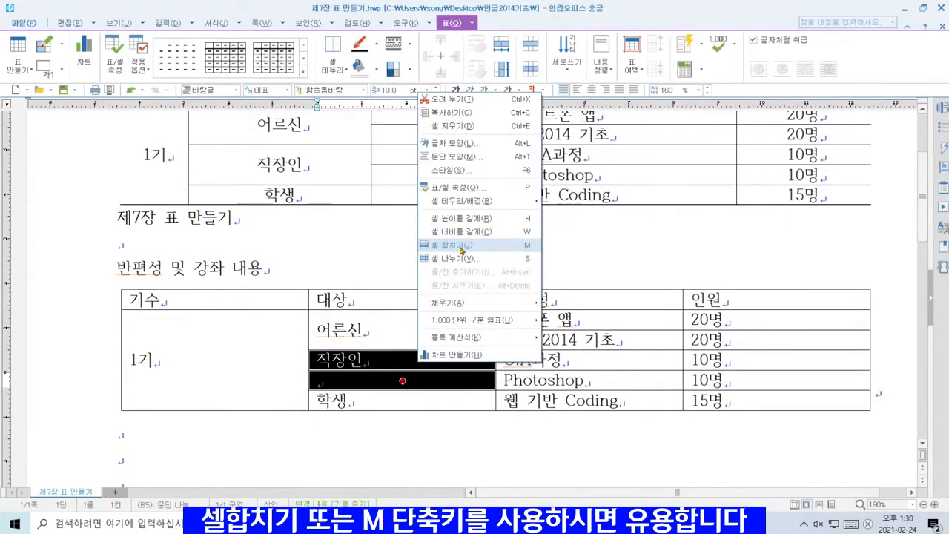
{"action": "left_click", "coordinate": [461, 251]}
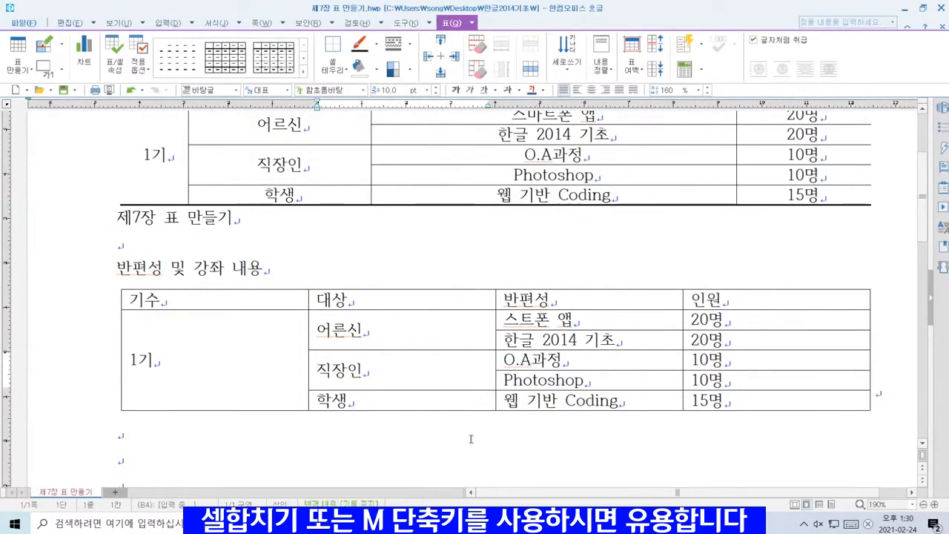
{"action": "scroll", "coordinate": [676, 393], "scroll_direction": "up", "scroll_amount": 3}
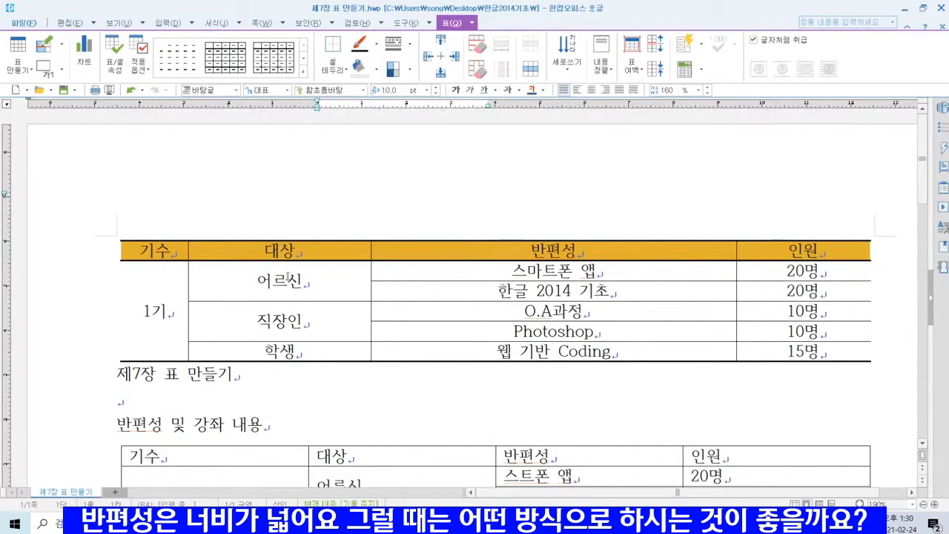
{"action": "scroll", "coordinate": [288, 277], "scroll_direction": "down", "scroll_amount": 3}
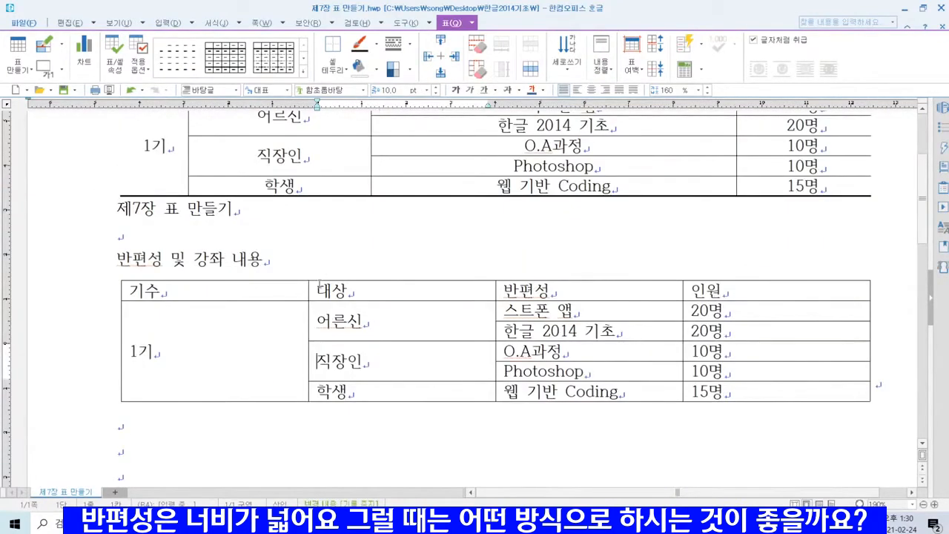
{"action": "left_click_drag", "start_coordinate": [923, 241], "coordinate": [924, 229]}
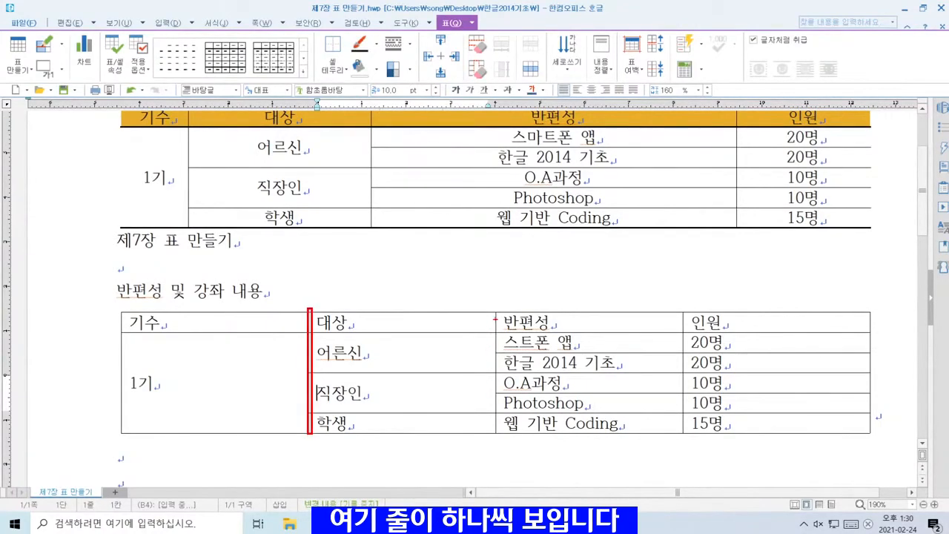
{"action": "left_click_drag", "start_coordinate": [498, 310], "coordinate": [497, 436]}
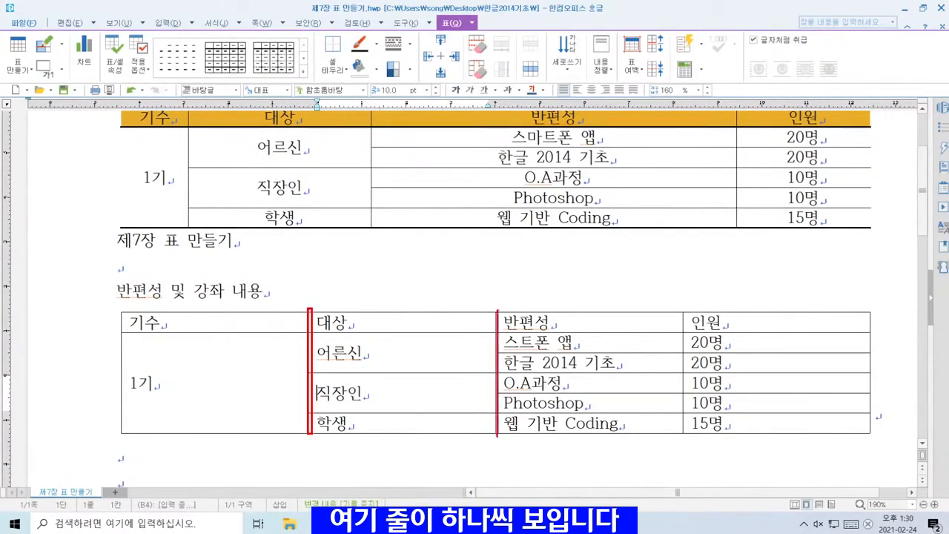
{"action": "key", "text": "Escape"}
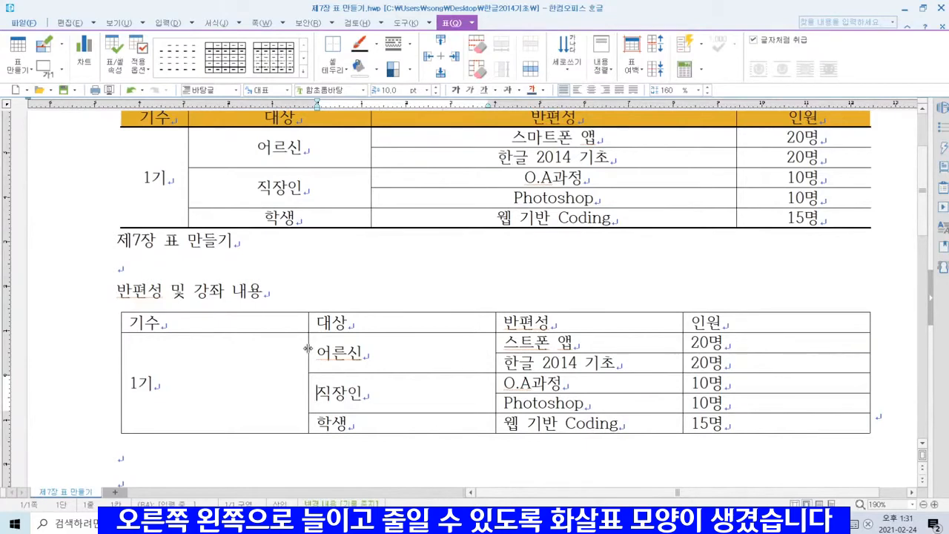
Match the lower table's column borders to the upper table, narrowing 기수, 대상 and 인원 and widening 반편성
{"action": "left_click_drag", "start_coordinate": [307, 348], "coordinate": [189, 346]}
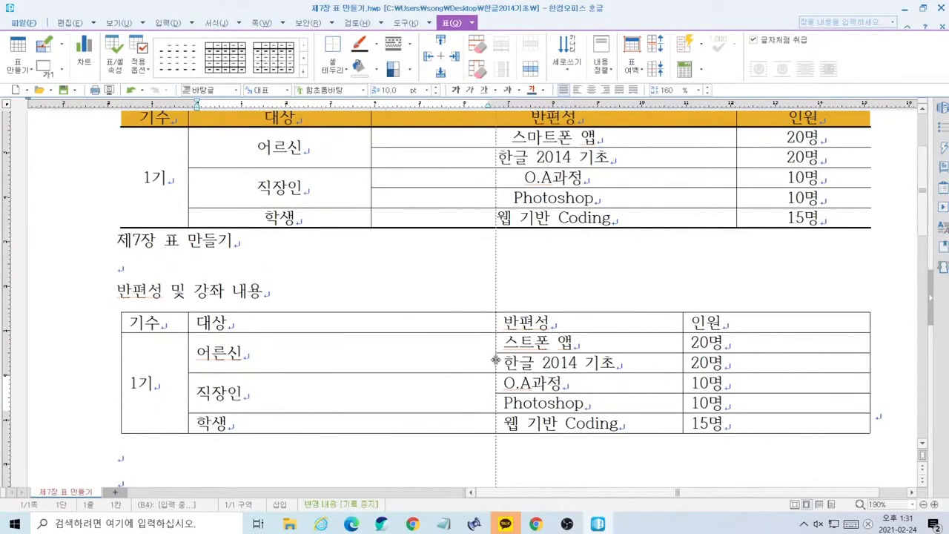
{"action": "left_click_drag", "start_coordinate": [378, 363], "coordinate": [371, 362]}
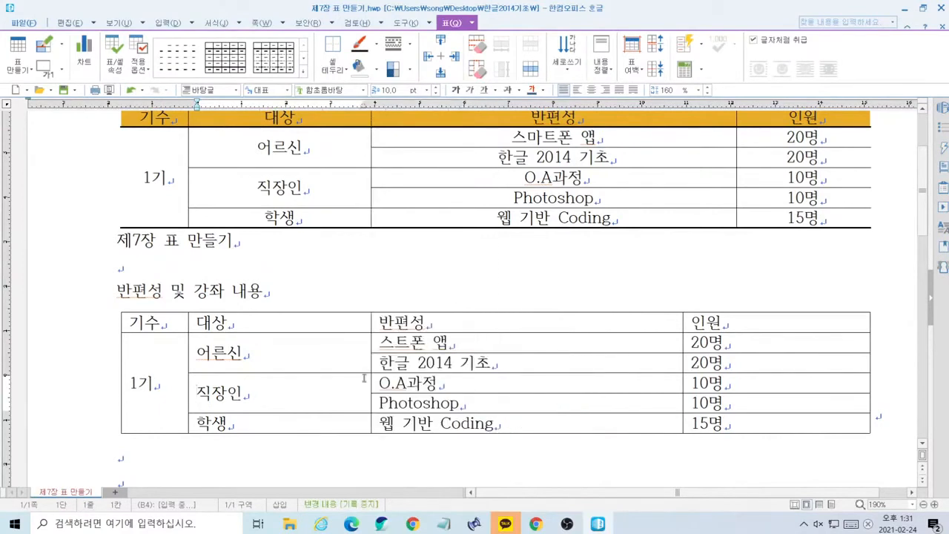
{"action": "left_click_drag", "start_coordinate": [683, 359], "coordinate": [738, 360]}
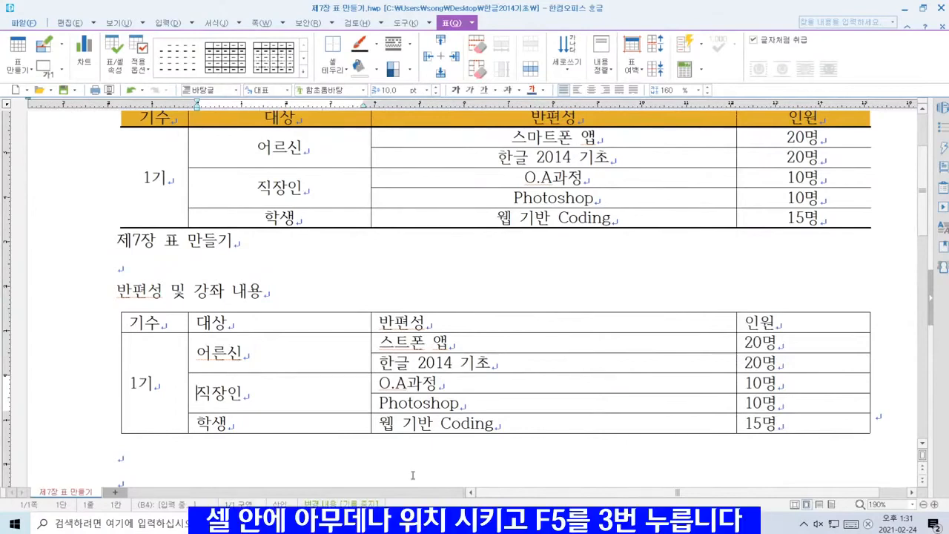
Select all cells of the lower table, from the 기수 header through the last 인원 row
{"action": "left_click", "coordinate": [218, 366]}
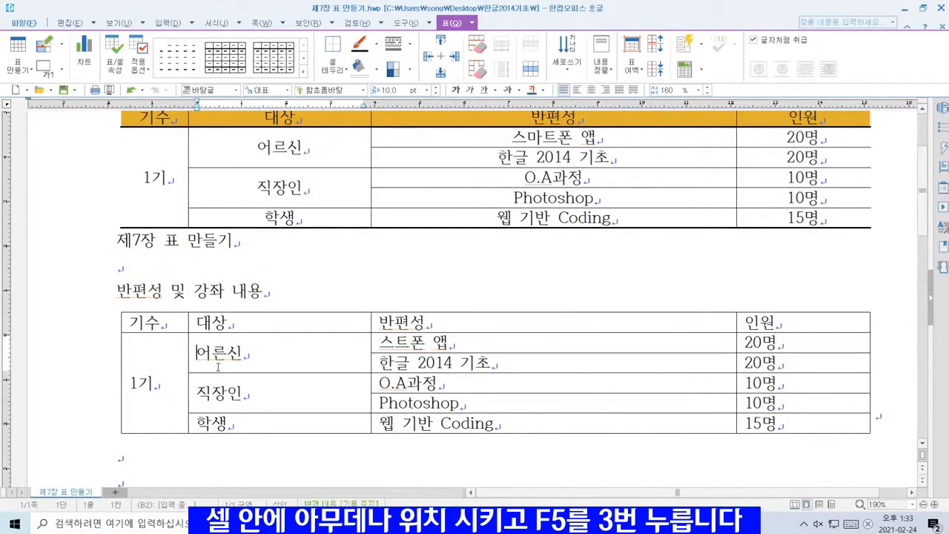
{"action": "key", "text": "F5"}
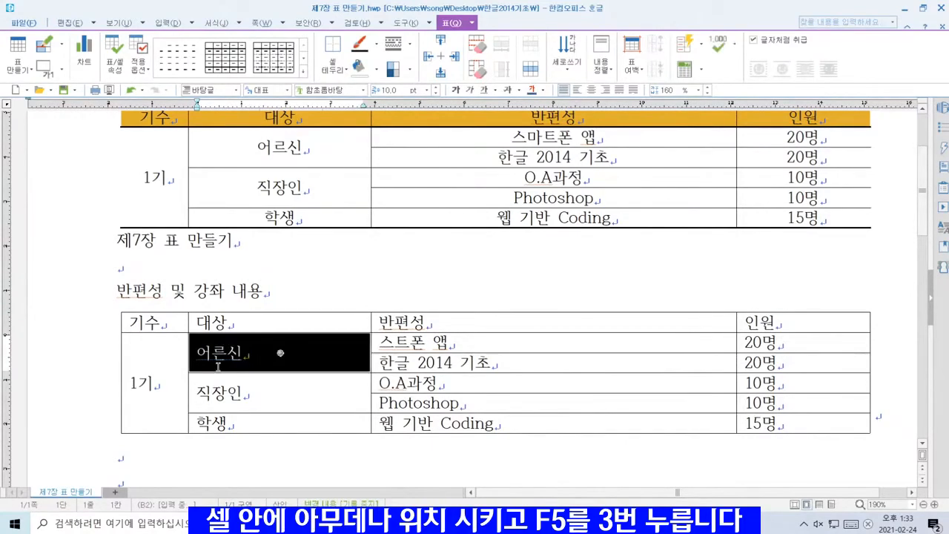
{"action": "key", "text": "F5"}
{"action": "key", "text": "F5"}
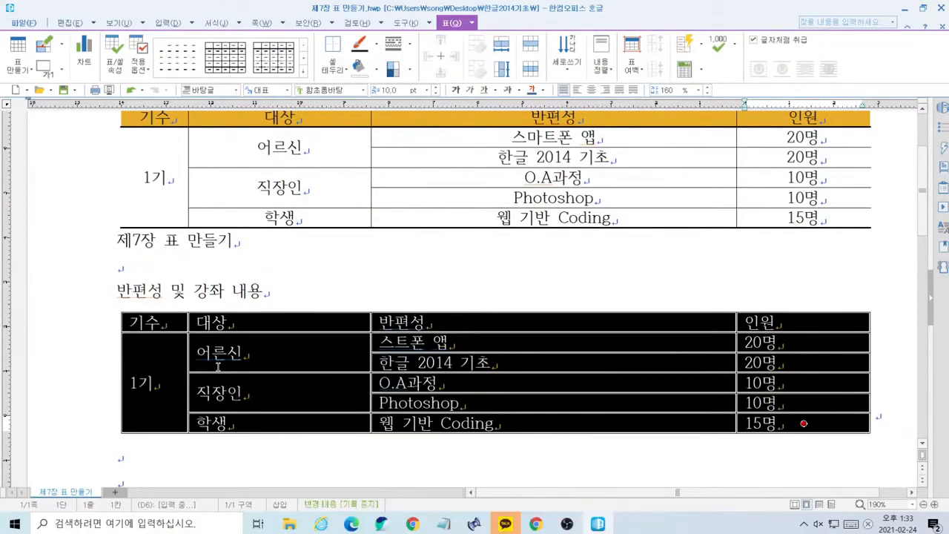
{"action": "left_click_drag", "start_coordinate": [121, 312], "coordinate": [530, 433]}
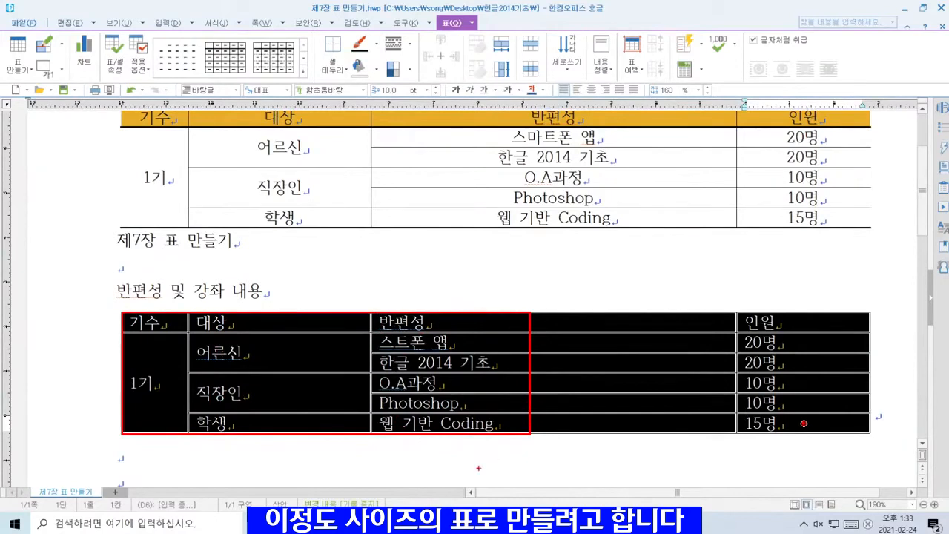
{"action": "key", "text": "Escape"}
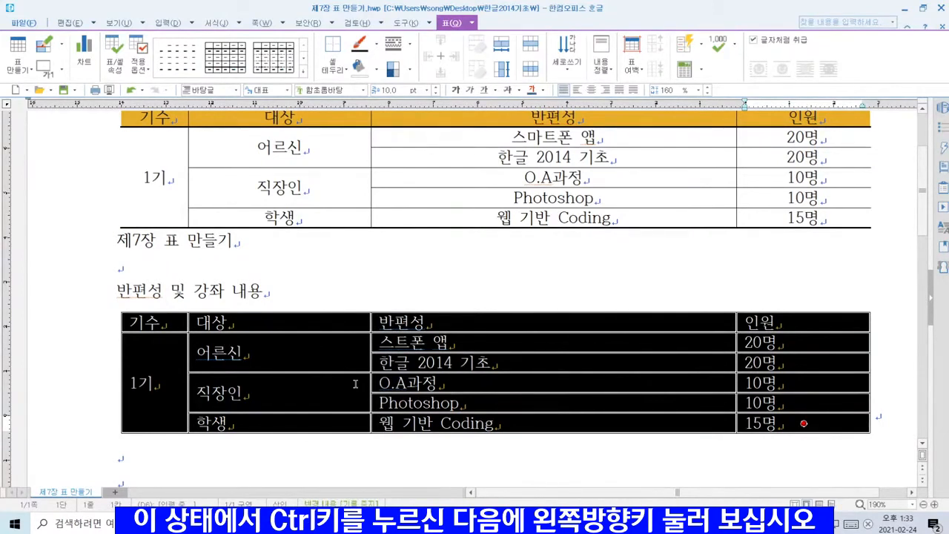
Shrink the width of all selected cells until the table is about two-thirds as wide as the upper one
{"action": "key", "text": "ctrl+Left"}
{"action": "key", "text": "ctrl+Left"}
{"action": "key", "text": "ctrl+Left"}
{"action": "key", "text": "ctrl+Left"}
{"action": "key", "text": "ctrl+Left"}
{"action": "key", "text": "ctrl+Left"}
{"action": "key", "text": "ctrl+Left"}
{"action": "key", "text": "ctrl+Left"}
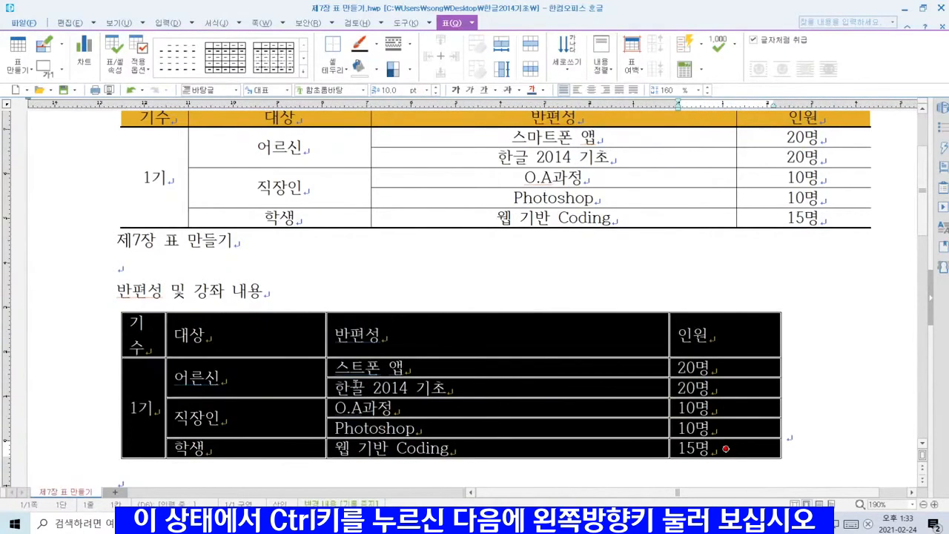
{"action": "key", "text": "ctrl+Left"}
{"action": "key", "text": "ctrl+Left"}
{"action": "key", "text": "ctrl+Left"}
{"action": "key", "text": "ctrl+Left"}
{"action": "key", "text": "ctrl+Left"}
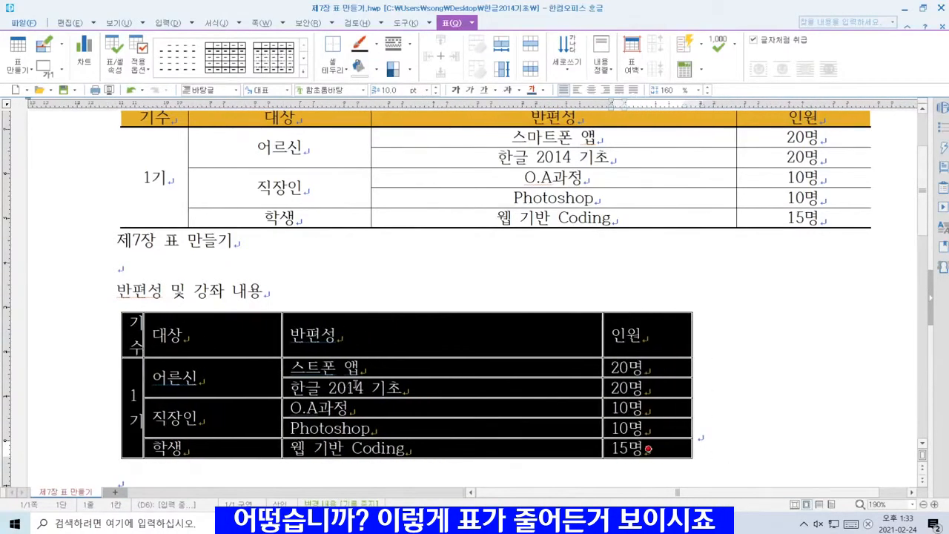
{"action": "key", "text": "ctrl+Left"}
{"action": "key", "text": "ctrl+Left"}
{"action": "key", "text": "ctrl+Left"}
{"action": "key", "text": "ctrl+Left"}
{"action": "key", "text": "ctrl+Left"}
{"action": "key", "text": "ctrl+Left"}
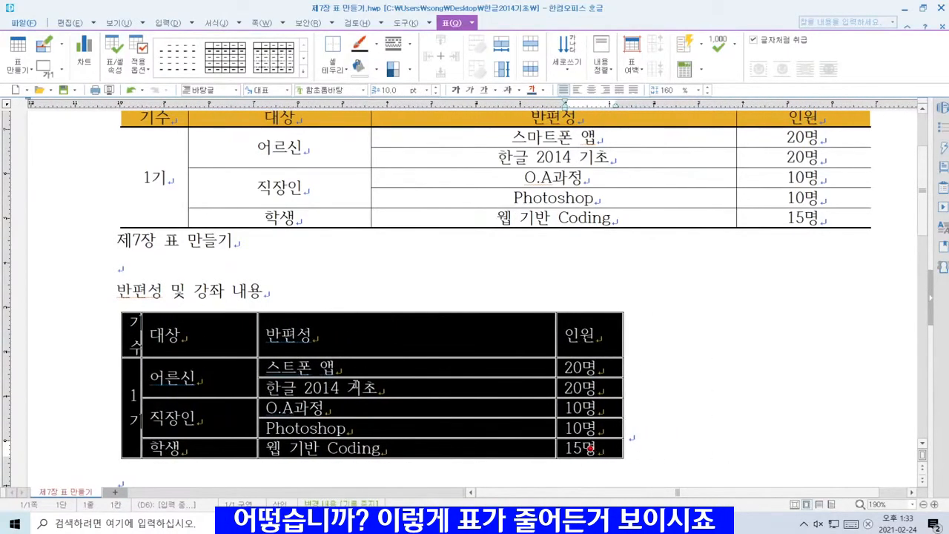
Widen all selected cells until the table is slightly wider than the upper table
{"action": "key", "text": "ctrl+Right"}
{"action": "key", "text": "ctrl+Right"}
{"action": "key", "text": "ctrl+Right"}
{"action": "key", "text": "ctrl+Right"}
{"action": "key", "text": "ctrl+Right"}
{"action": "key", "text": "ctrl+Right"}
{"action": "key", "text": "ctrl+Right"}
{"action": "key", "text": "ctrl+Right"}
{"action": "key", "text": "ctrl+Right"}
{"action": "key", "text": "ctrl+Right"}
{"action": "key", "text": "ctrl+Right"}
{"action": "key", "text": "ctrl+Right"}
{"action": "key", "text": "ctrl+Right"}
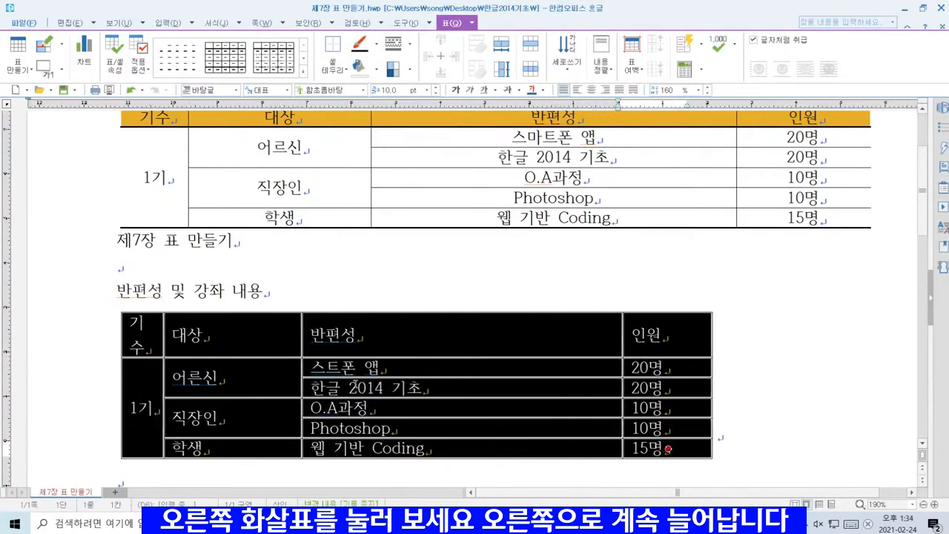
{"action": "key", "text": "ctrl+Right"}
{"action": "key", "text": "ctrl+Right"}
{"action": "key", "text": "ctrl+Right"}
{"action": "key", "text": "ctrl+Right"}
{"action": "key", "text": "ctrl+Right"}
{"action": "key", "text": "ctrl+Right"}
{"action": "key", "text": "ctrl+Right"}
{"action": "key", "text": "ctrl+Right"}
{"action": "key", "text": "ctrl+Right"}
{"action": "key", "text": "ctrl+Right"}
{"action": "key", "text": "ctrl+Right"}
{"action": "key", "text": "ctrl+Right"}
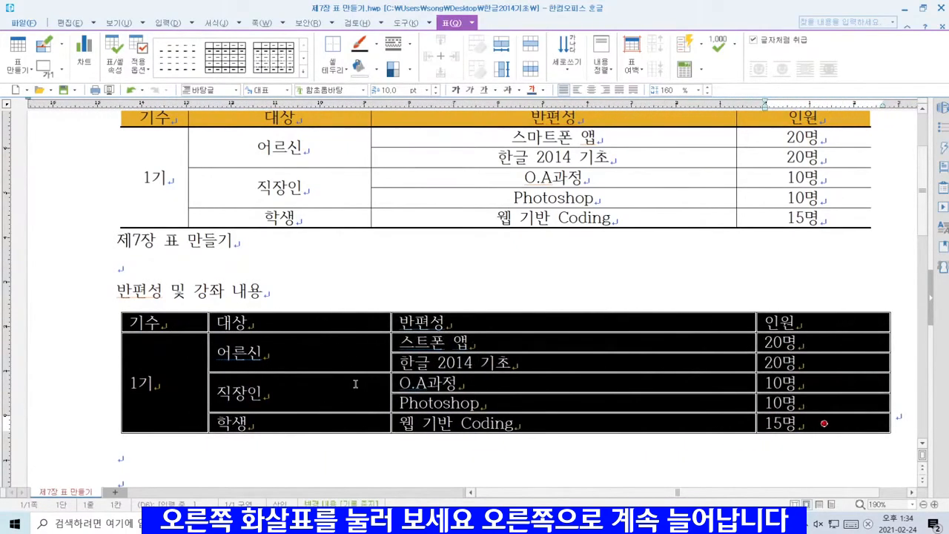
{"action": "key", "text": "ctrl+Right"}
{"action": "key", "text": "ctrl+Right"}
{"action": "key", "text": "ctrl+Right"}
Narrow the whole lower table to about three quarters of the upper table's width
{"action": "key", "text": "ctrl+Left"}
{"action": "key", "text": "ctrl+Left"}
{"action": "key", "text": "ctrl+Left"}
{"action": "key", "text": "ctrl+Left"}
{"action": "key", "text": "ctrl+Left"}
{"action": "key", "text": "ctrl+Left"}
{"action": "key", "text": "ctrl+Left"}
{"action": "key", "text": "ctrl+Left"}
{"action": "key", "text": "ctrl+Left"}
{"action": "key", "text": "ctrl+Left"}
{"action": "key", "text": "ctrl+Left"}
{"action": "key", "text": "ctrl+Left"}
{"action": "key", "text": "ctrl+Left"}
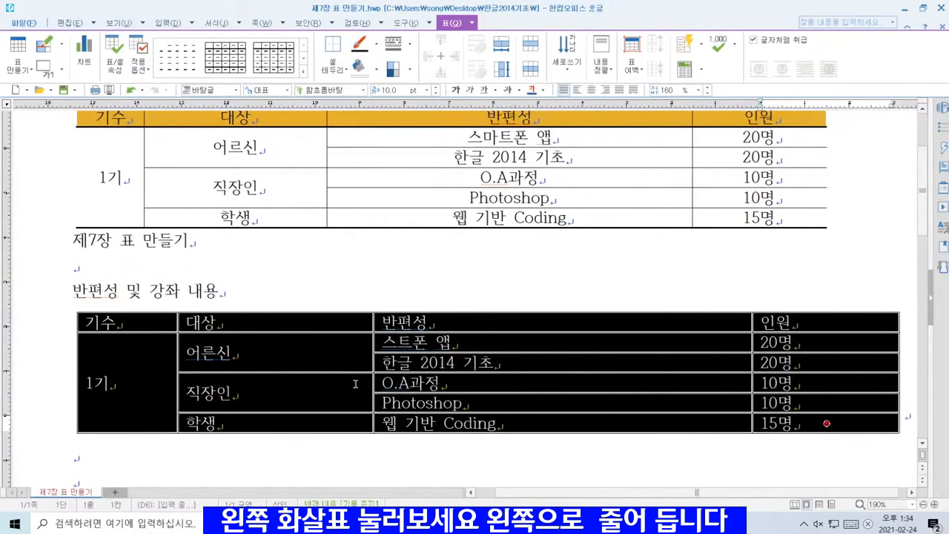
{"action": "key", "text": "ctrl+Left"}
{"action": "key", "text": "ctrl+Left"}
{"action": "key", "text": "ctrl+Left"}
{"action": "key", "text": "ctrl+Left"}
{"action": "key", "text": "ctrl+Left"}
{"action": "key", "text": "ctrl+Left"}
{"action": "key", "text": "ctrl+Left"}
{"action": "key", "text": "ctrl+Left"}
{"action": "key", "text": "ctrl+Left"}
{"action": "key", "text": "ctrl+Left"}
{"action": "key", "text": "ctrl+Left"}
{"action": "key", "text": "ctrl+Left"}
{"action": "key", "text": "ctrl+Left"}
{"action": "key", "text": "ctrl+Left"}
{"action": "key", "text": "ctrl+Left"}
{"action": "key", "text": "ctrl+Left"}
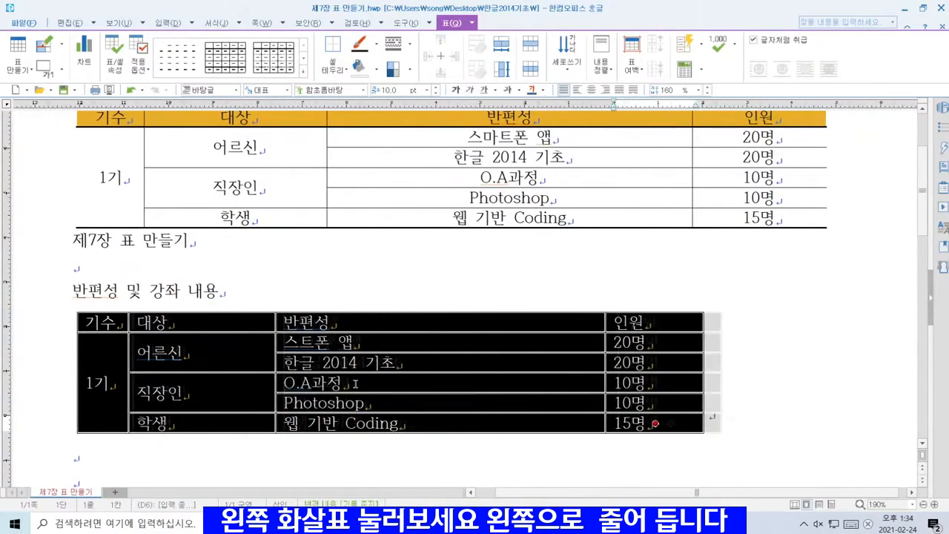
{"action": "key", "text": "ctrl+Right"}
{"action": "key", "text": "ctrl+Right"}
{"action": "key", "text": "ctrl+Right"}
{"action": "key", "text": "ctrl+Right"}
{"action": "key", "text": "ctrl+Right"}
{"action": "key", "text": "ctrl+Right"}
{"action": "key", "text": "ctrl+Right"}
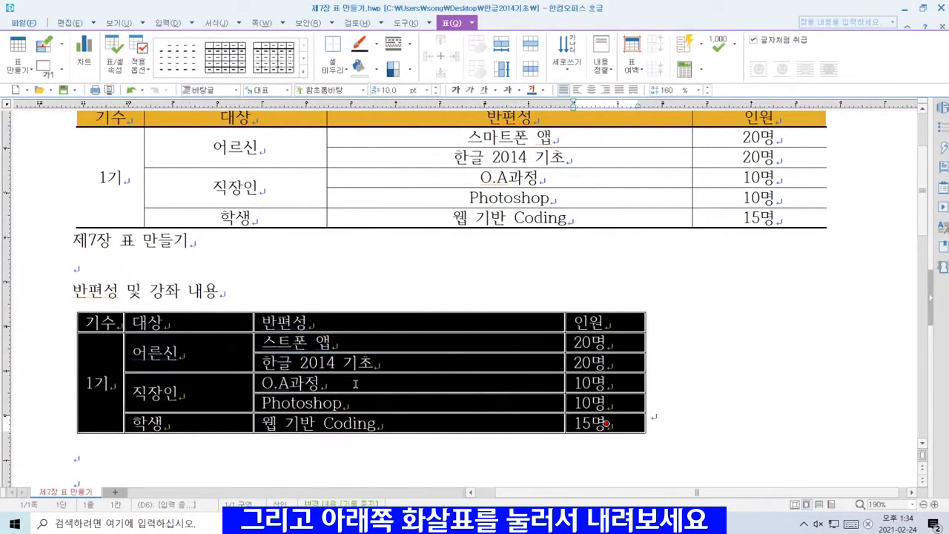
Increase the height of all the lower table's rows to about two and a half times a text line
{"action": "key", "text": "ctrl+Down"}
{"action": "key", "text": "ctrl+Down"}
{"action": "key", "text": "ctrl+Down"}
{"action": "key", "text": "ctrl+Down"}
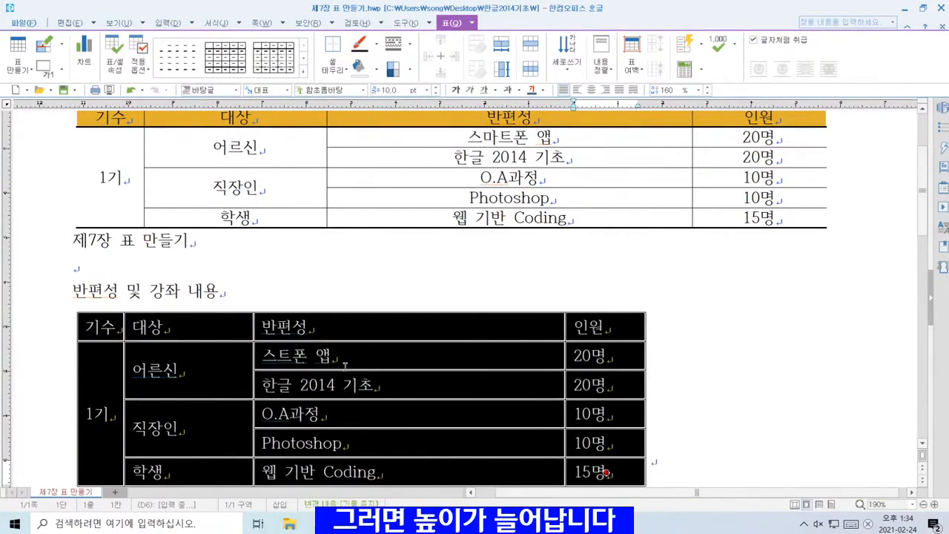
{"action": "key", "text": "ctrl+Down"}
{"action": "key", "text": "ctrl+Down"}
{"action": "key", "text": "ctrl+Down"}
{"action": "key", "text": "ctrl+Down"}
{"action": "key", "text": "ctrl+Down"}
{"action": "key", "text": "ctrl+Down"}
{"action": "key", "text": "ctrl+Down"}
{"action": "key", "text": "ctrl+Down"}
{"action": "key", "text": "ctrl+Down"}
{"action": "key", "text": "ctrl+Down"}
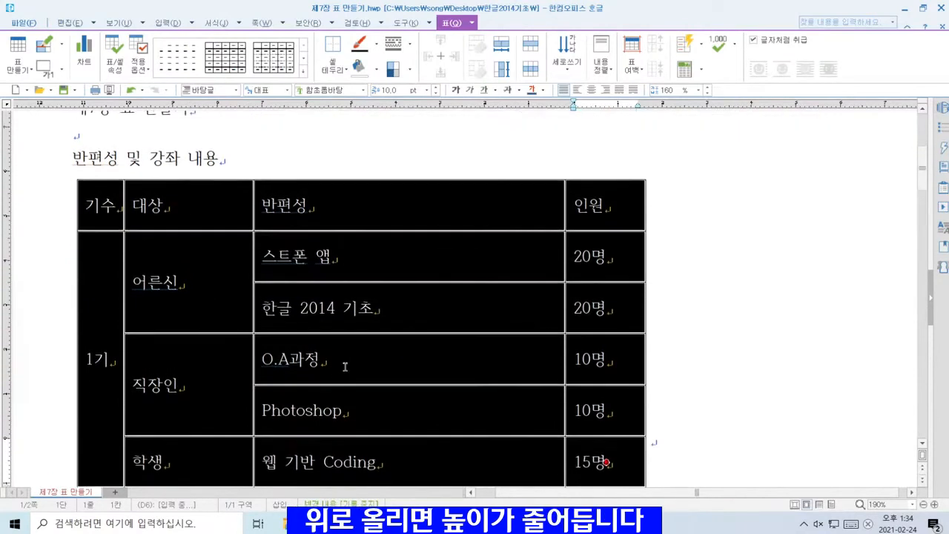
Reduce the height of all the lower table's rows until they are slightly taller than the upper table's rows
{"action": "key", "text": "ctrl+Up"}
{"action": "key", "text": "ctrl+Up"}
{"action": "key", "text": "ctrl+Up"}
{"action": "key", "text": "ctrl+Up"}
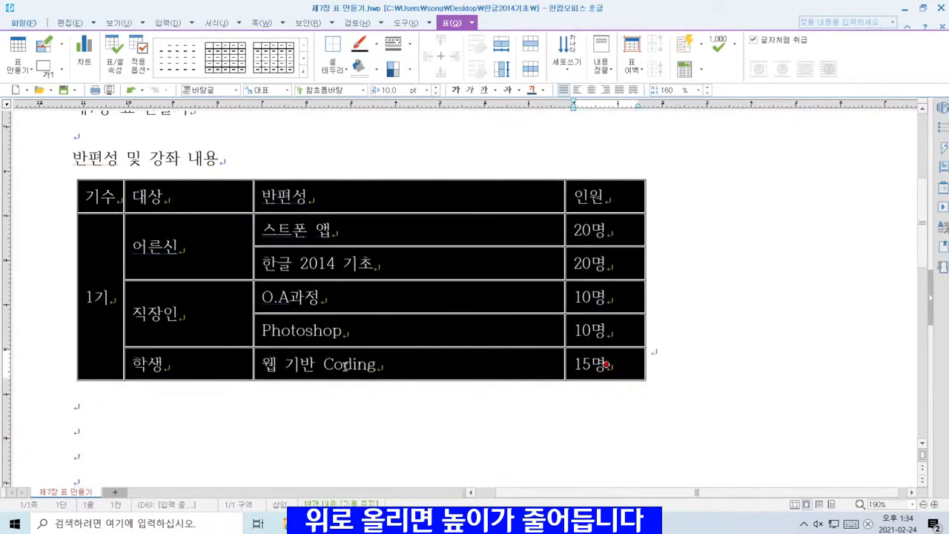
{"action": "key", "text": "ctrl+Up"}
{"action": "key", "text": "ctrl+Up"}
{"action": "key", "text": "ctrl+Up"}
{"action": "key", "text": "ctrl+Up"}
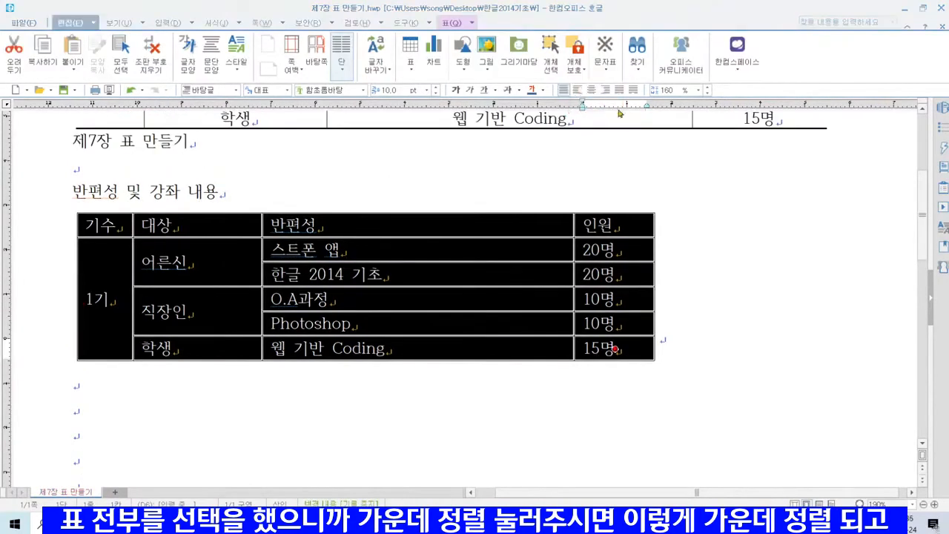
Try centered, right, left and justified alignment on all the lower table's cells, and keep the text centered
{"action": "left_click", "coordinate": [591, 89]}
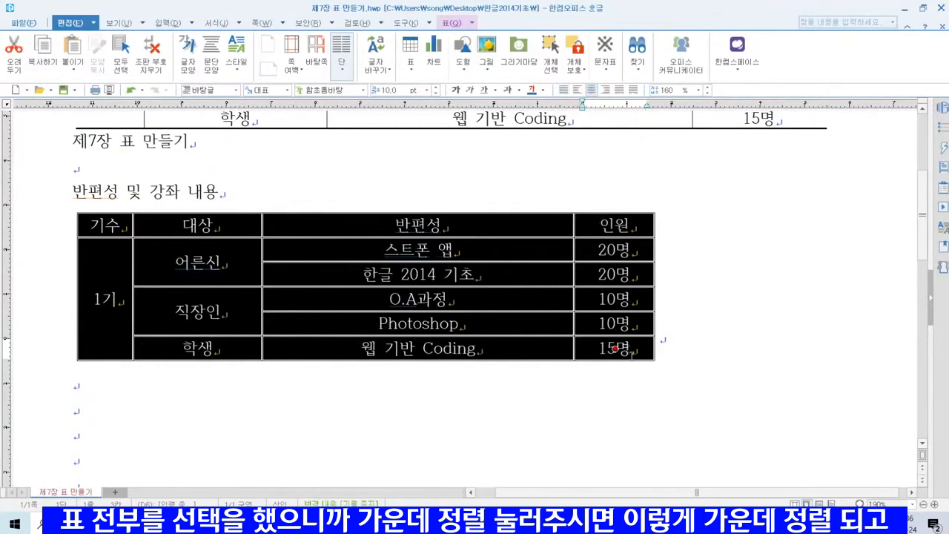
{"action": "left_click", "coordinate": [605, 90]}
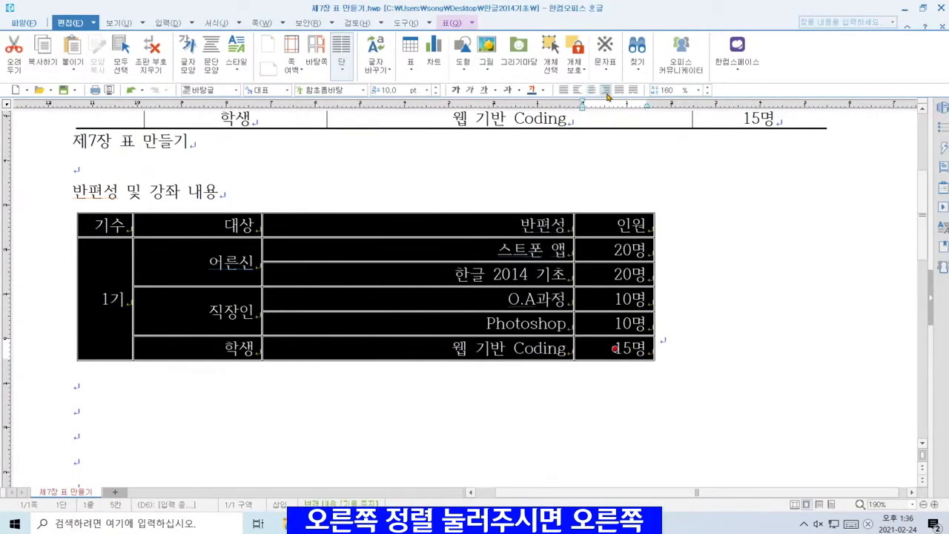
{"action": "left_click", "coordinate": [577, 90]}
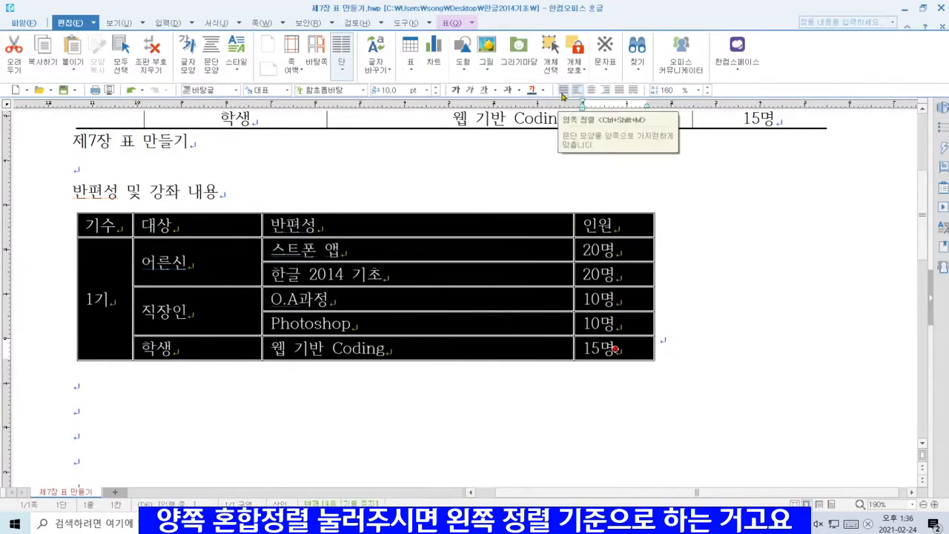
{"action": "left_click", "coordinate": [563, 91]}
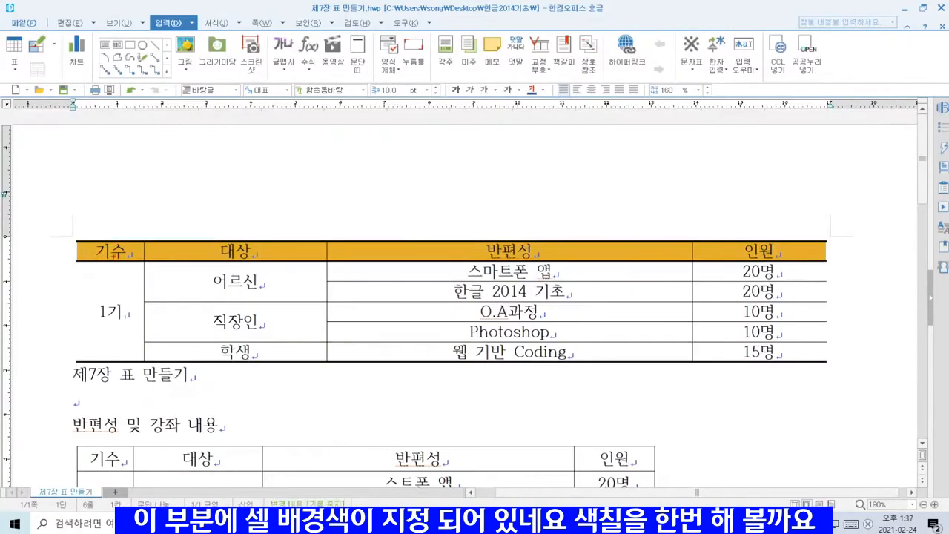
Compare the shading of the upper table's header row with the lower table's header row
{"action": "left_click_drag", "start_coordinate": [88, 244], "coordinate": [119, 258]}
{"action": "left_click_drag", "start_coordinate": [355, 255], "coordinate": [376, 251]}
{"action": "scroll", "coordinate": [46, 341], "scroll_direction": "down", "scroll_amount": 3}
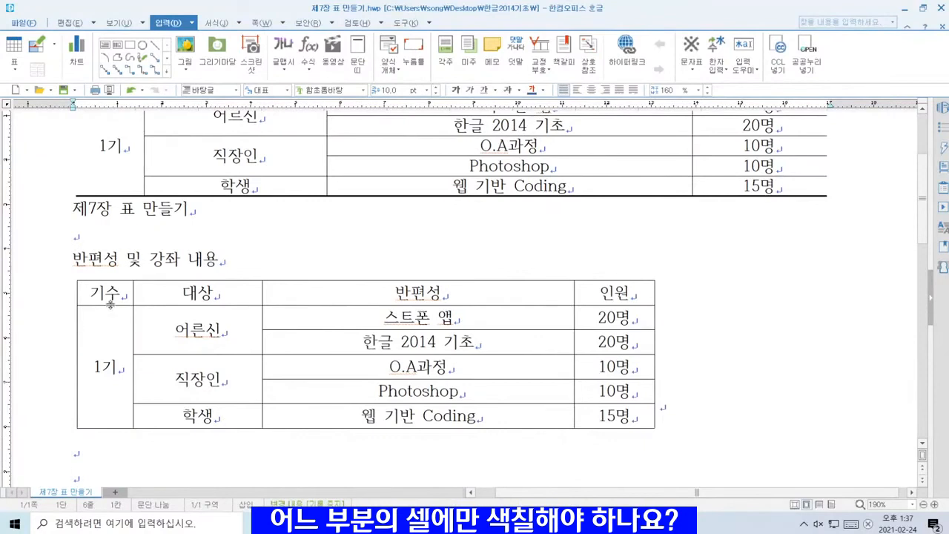
{"action": "scroll", "coordinate": [166, 295], "scroll_direction": "up", "scroll_amount": 3}
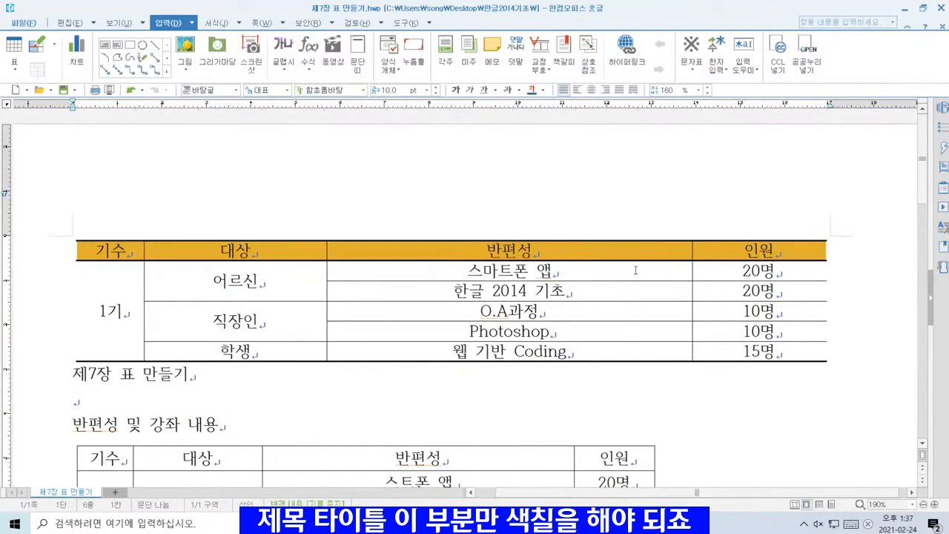
{"action": "scroll", "coordinate": [451, 297], "scroll_direction": "down", "scroll_amount": 3}
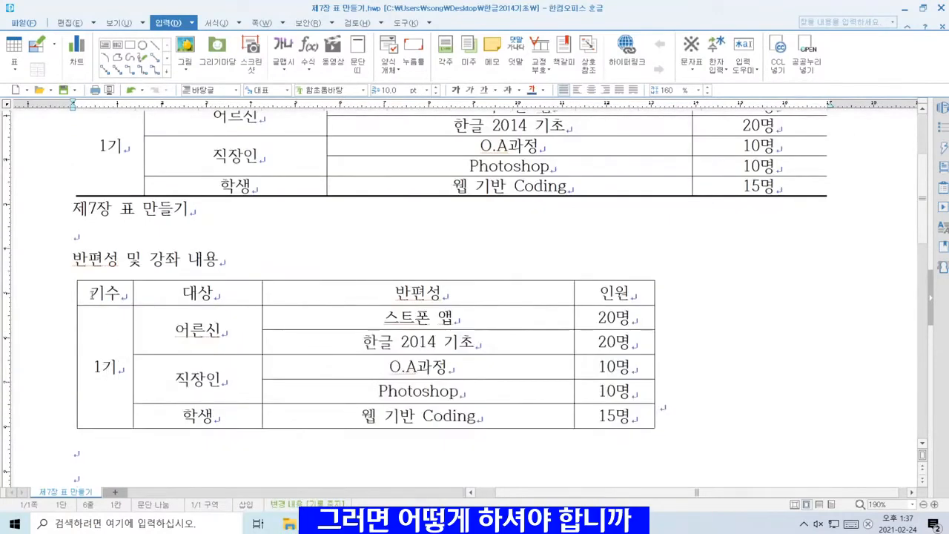
{"action": "left_click_drag", "start_coordinate": [92, 293], "coordinate": [615, 294]}
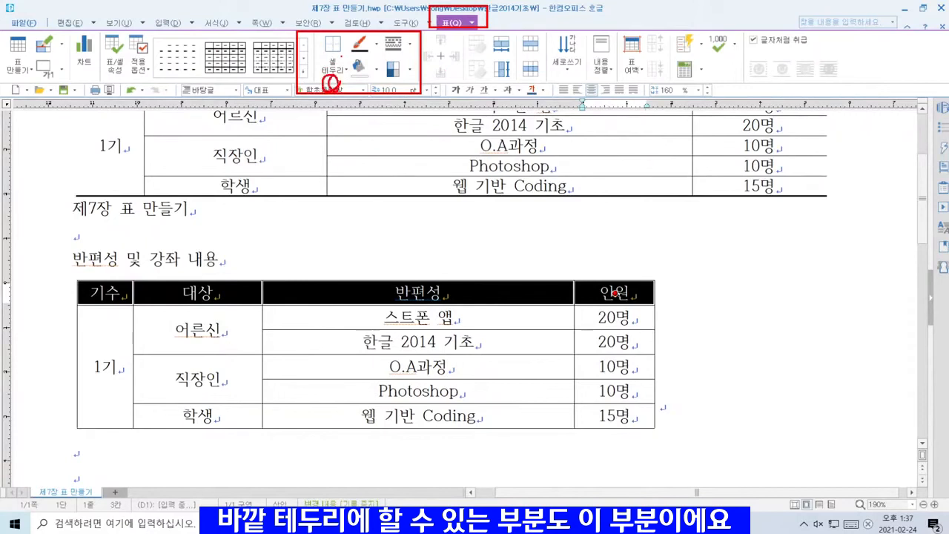
{"action": "right_click", "coordinate": [350, 291]}
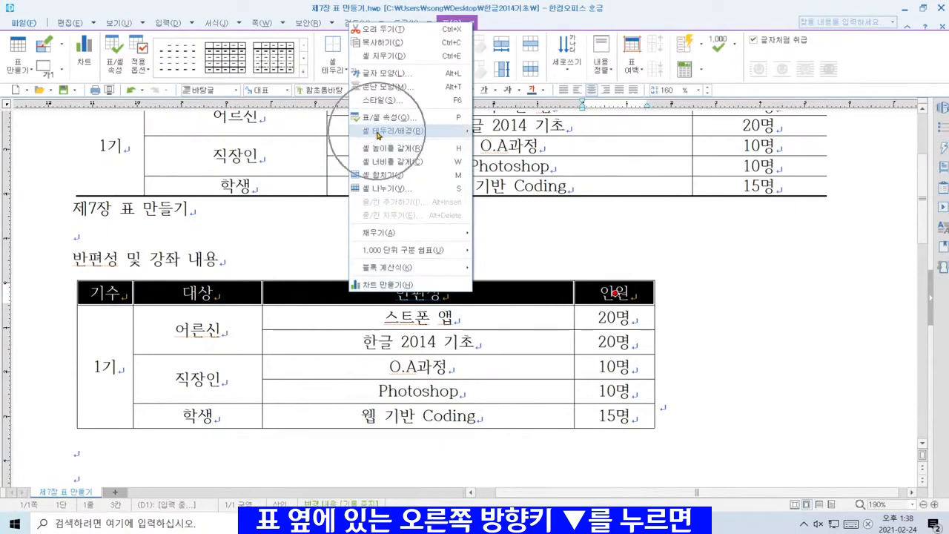
{"action": "mouse_move", "coordinate": [381, 133]}
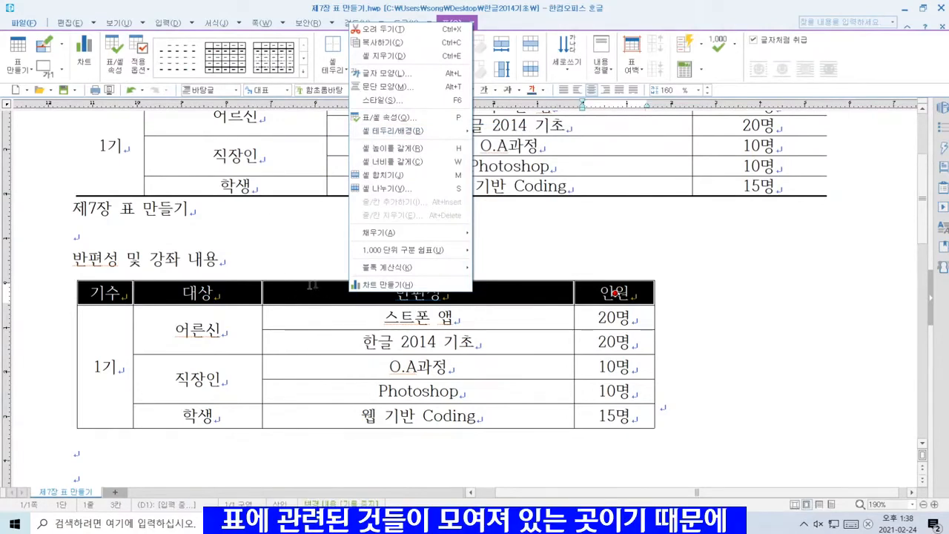
{"action": "right_click", "coordinate": [287, 288]}
{"action": "left_click", "coordinate": [304, 296]}
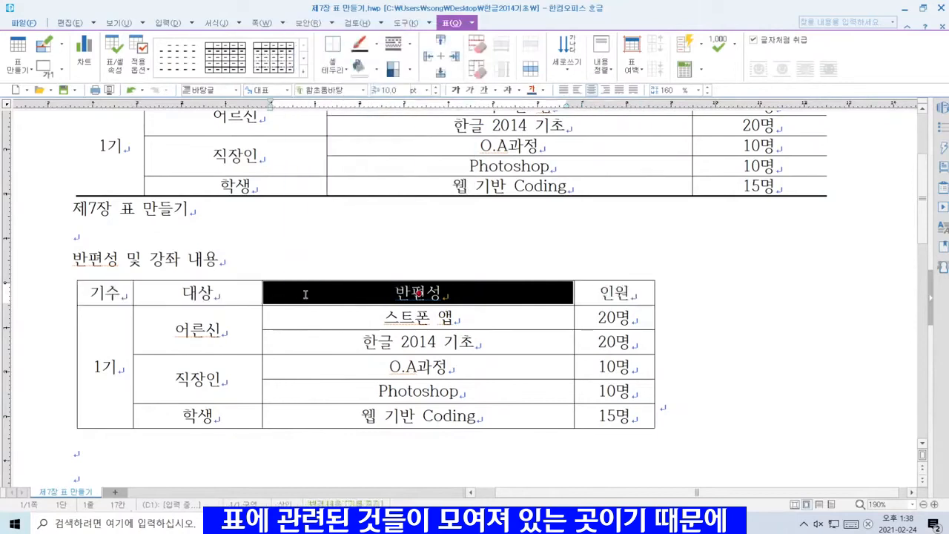
Fill the lower table's header row, 기수 through 인원, with the yellow-orange background used in the upper table, and release the selection
{"action": "left_click_drag", "start_coordinate": [128, 296], "coordinate": [616, 294]}
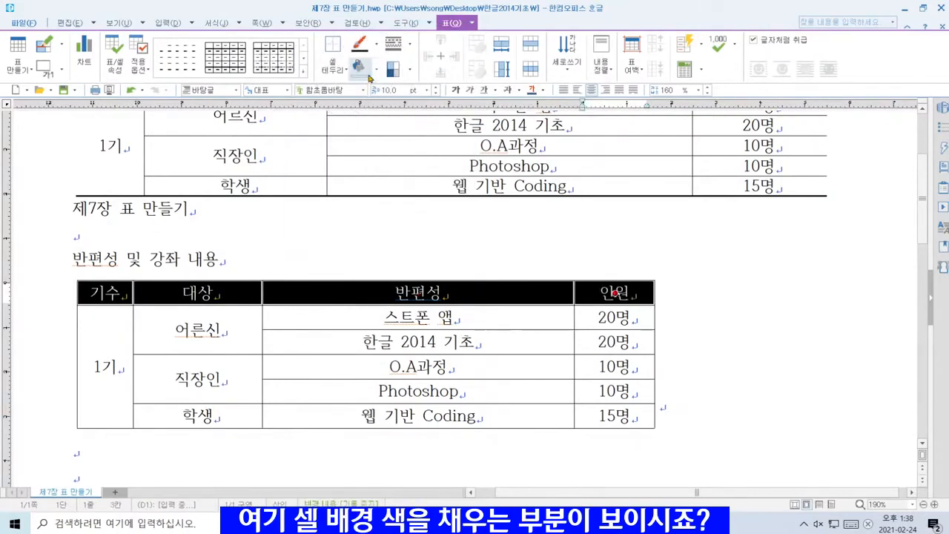
{"action": "left_click", "coordinate": [377, 71]}
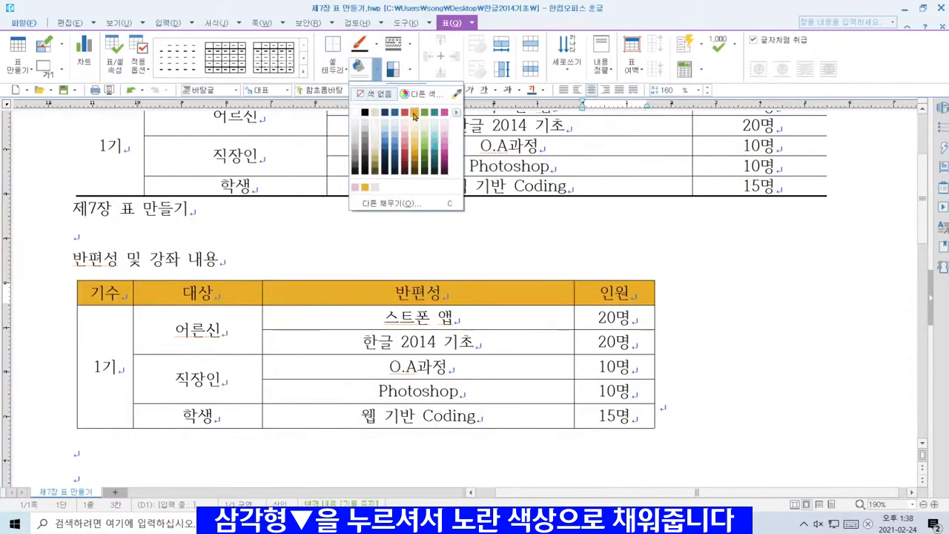
{"action": "left_click", "coordinate": [413, 115]}
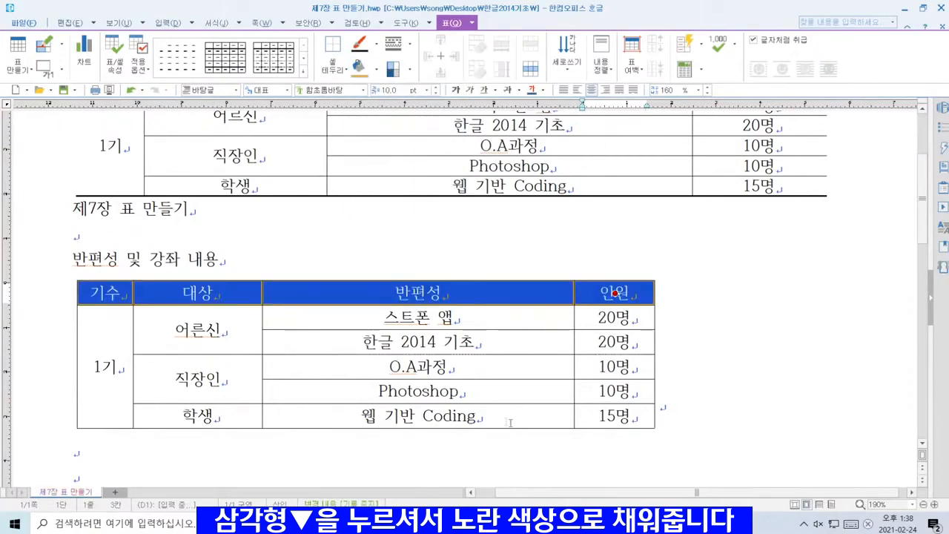
{"action": "left_click", "coordinate": [351, 420]}
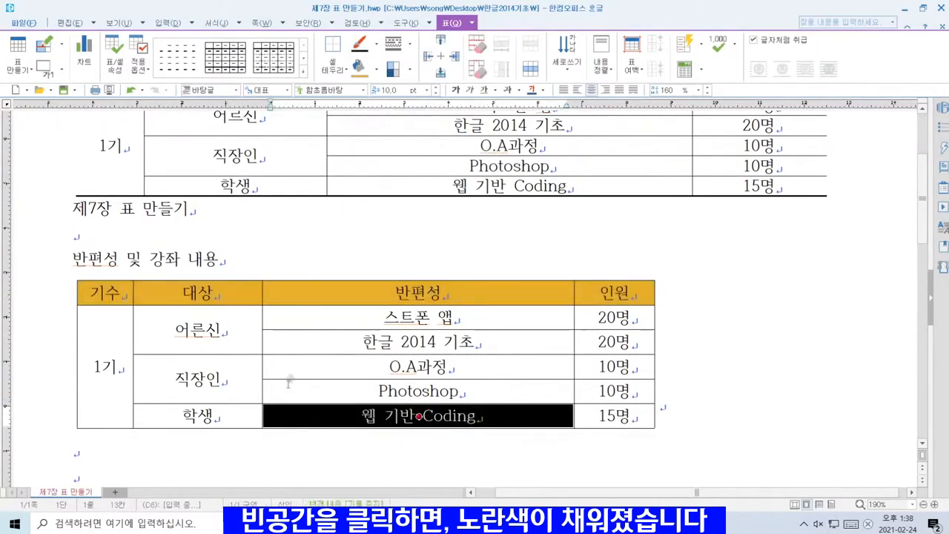
{"action": "left_click", "coordinate": [293, 241]}
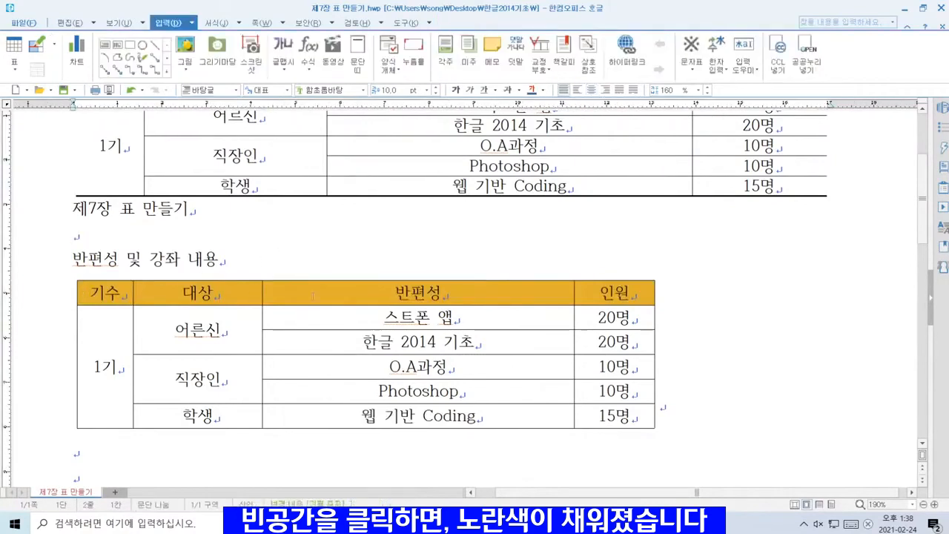
{"action": "scroll", "coordinate": [437, 326], "scroll_direction": "up", "scroll_amount": 3}
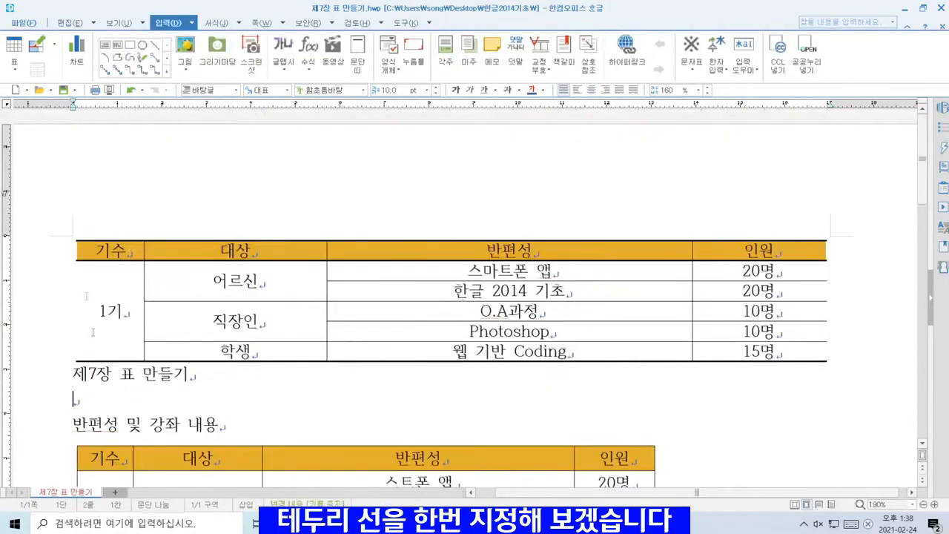
{"action": "scroll", "coordinate": [244, 349], "scroll_direction": "down", "scroll_amount": 9}
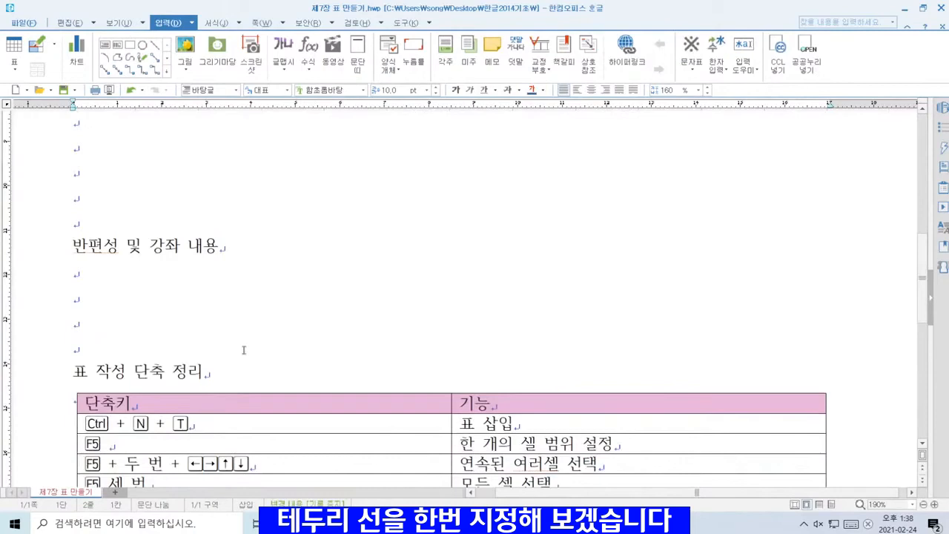
{"action": "scroll", "coordinate": [105, 315], "scroll_direction": "up", "scroll_amount": 6}
{"action": "left_click_drag", "start_coordinate": [96, 293], "coordinate": [593, 407]}
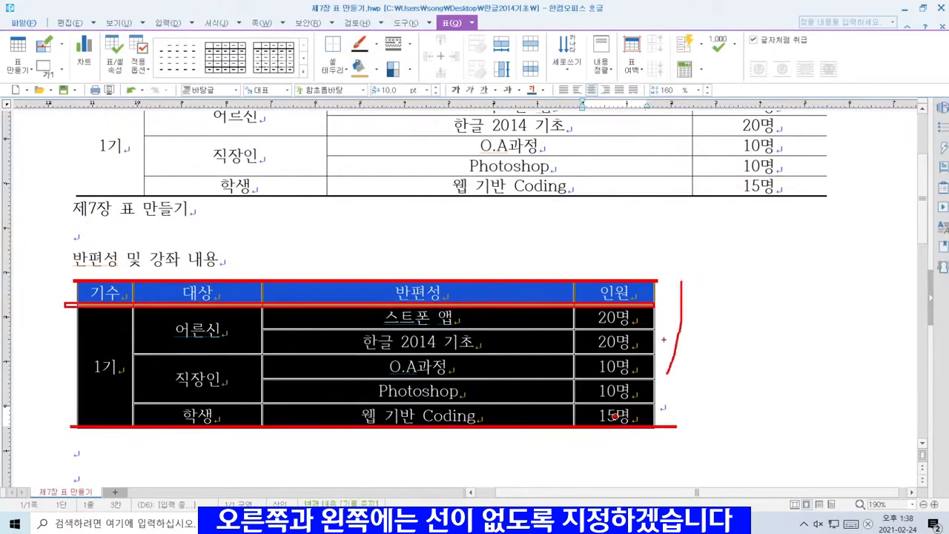
{"action": "left_click_drag", "start_coordinate": [41, 336], "coordinate": [72, 405]}
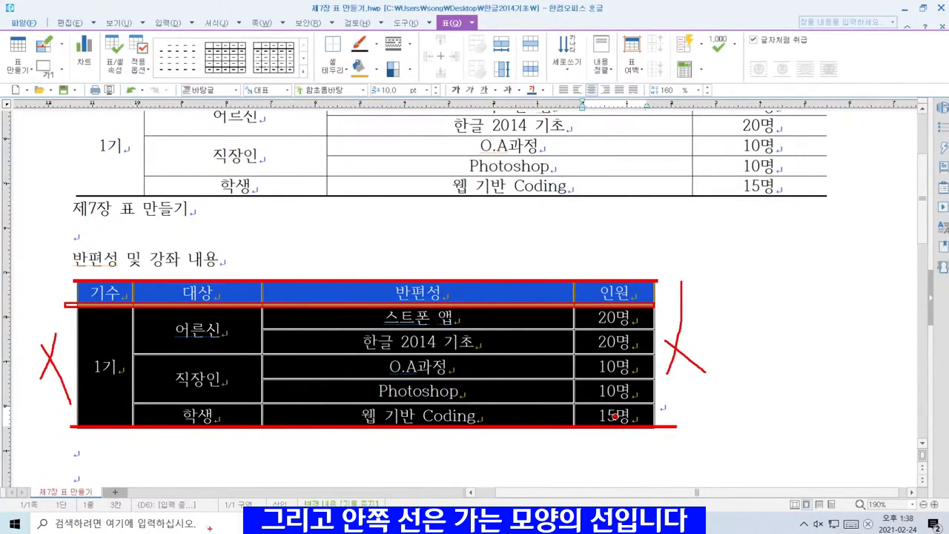
{"action": "key", "text": "Escape"}
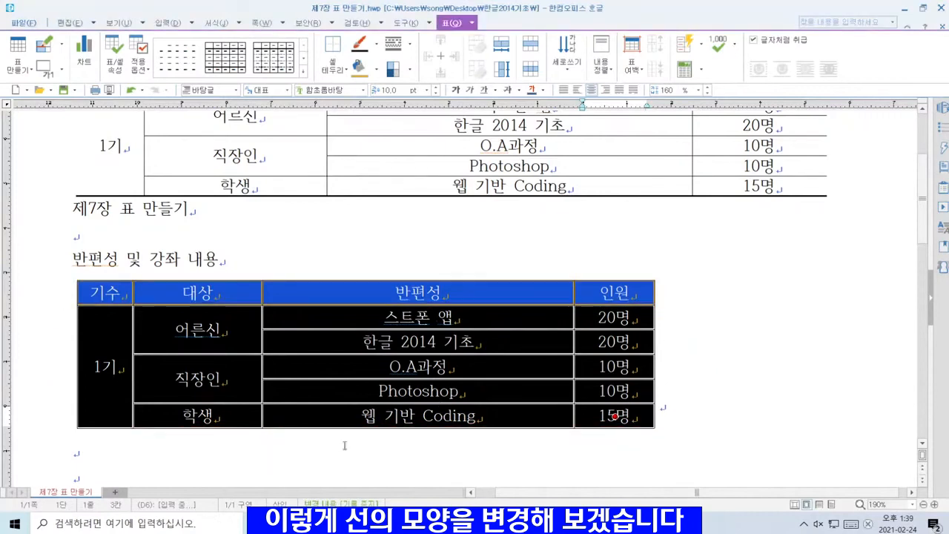
{"action": "right_click", "coordinate": [338, 338]}
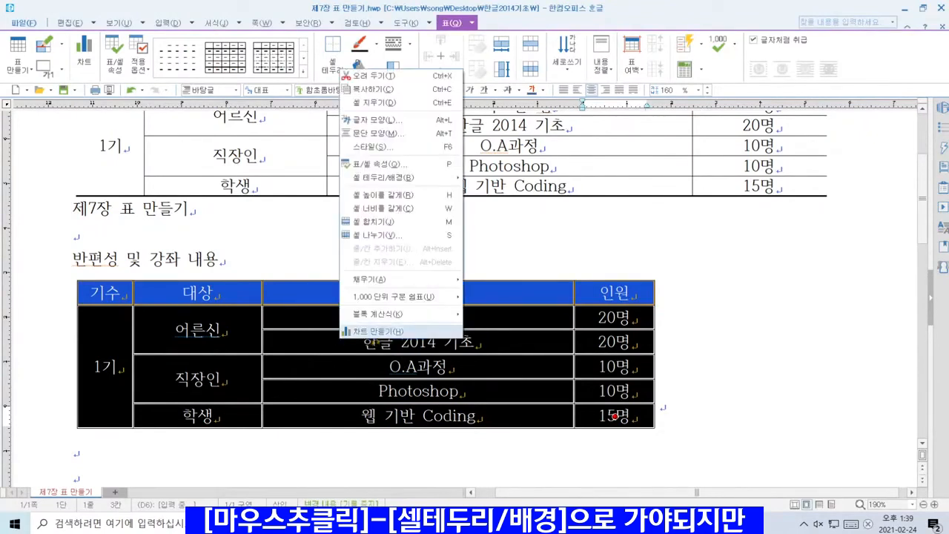
{"action": "mouse_move", "coordinate": [407, 182]}
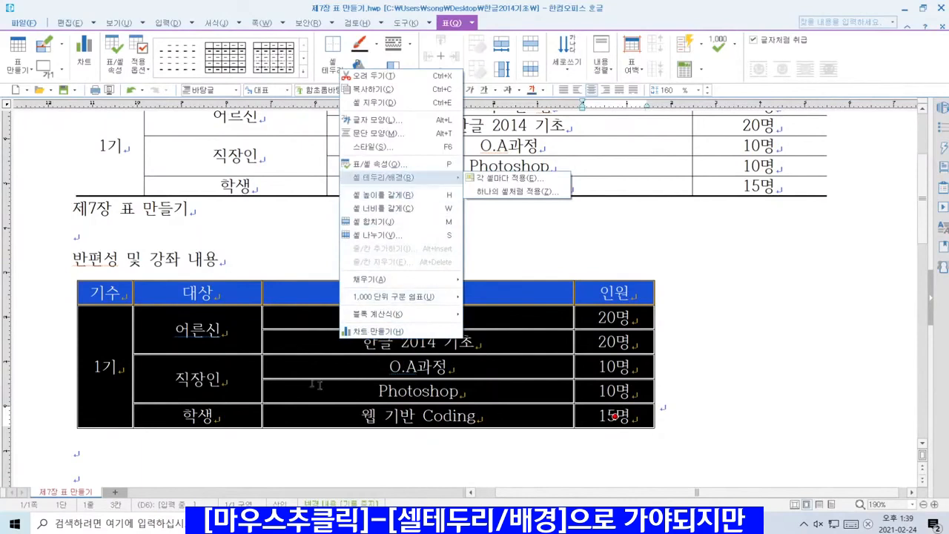
{"action": "left_click", "coordinate": [315, 346]}
{"action": "left_click", "coordinate": [315, 346]}
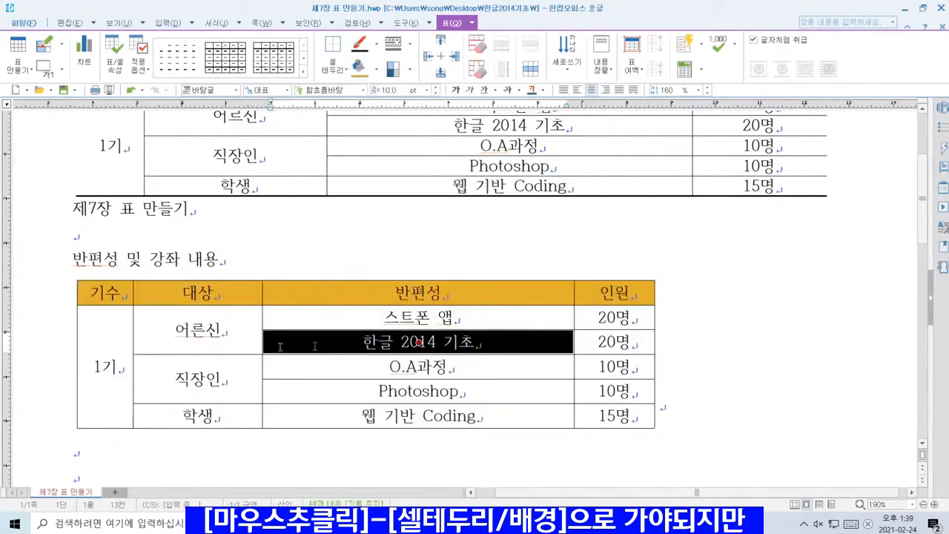
Select all cells of the lower table and choose the solid line as their border style
{"action": "left_click_drag", "start_coordinate": [106, 295], "coordinate": [545, 359]}
{"action": "left_click_drag", "start_coordinate": [419, 343], "coordinate": [615, 417]}
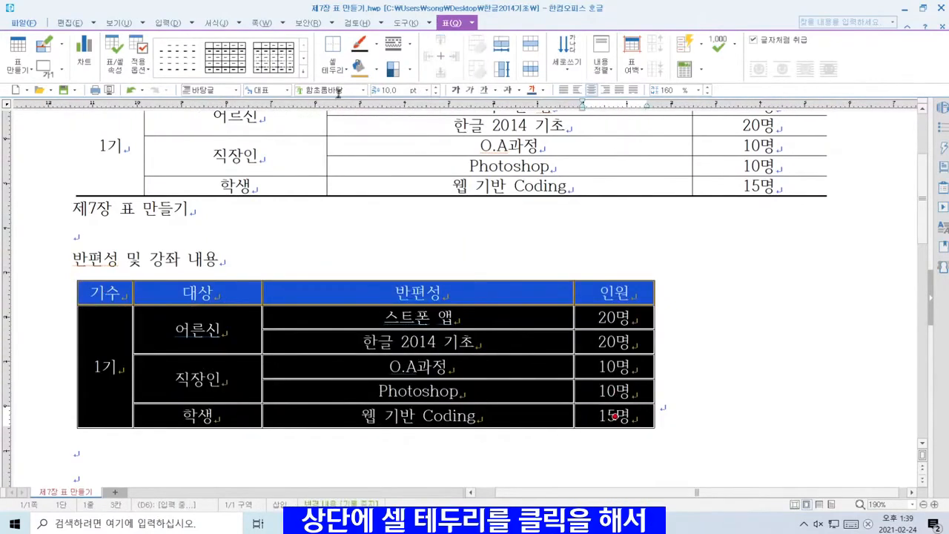
{"action": "key", "text": "ctrl"}
{"action": "key", "text": "ctrl"}
{"action": "key", "text": "ctrl"}
{"action": "key", "text": "ctrl"}
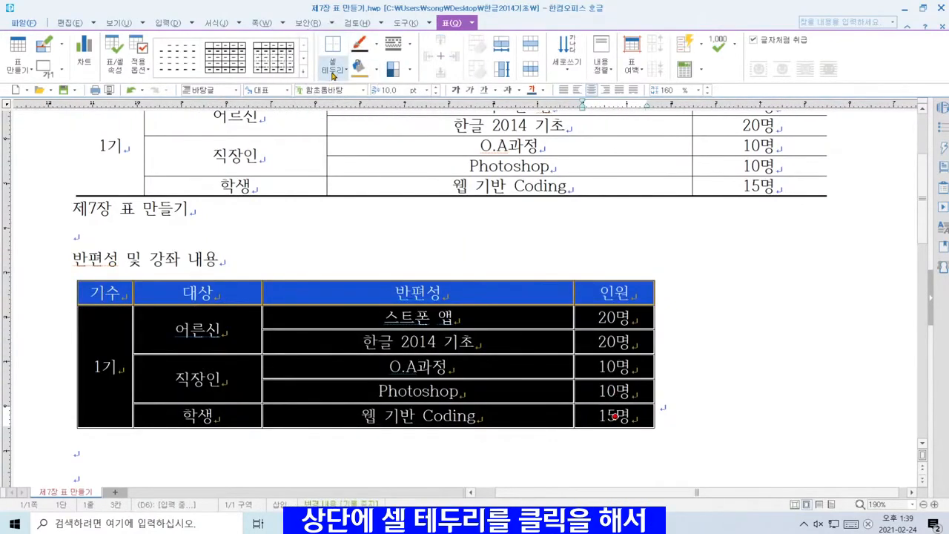
{"action": "key", "text": "ctrl"}
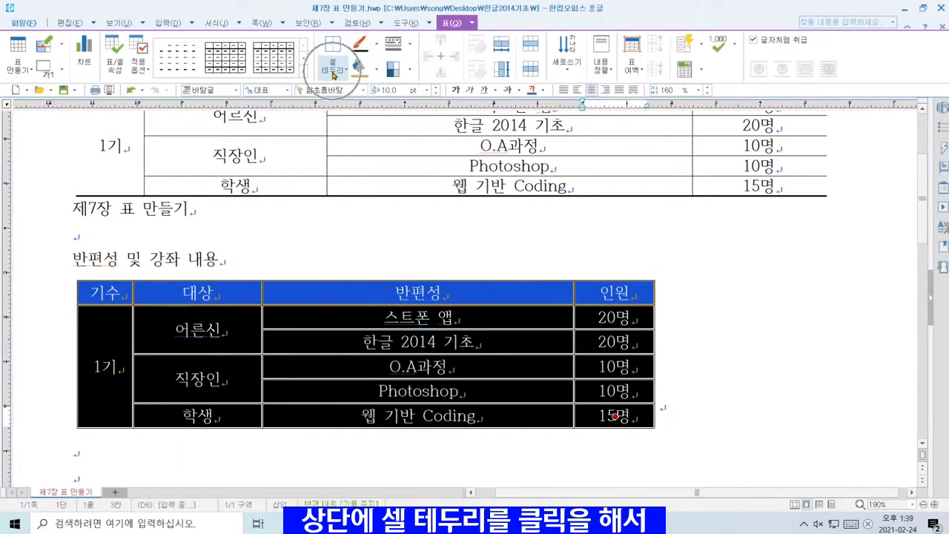
{"action": "left_click", "coordinate": [348, 72]}
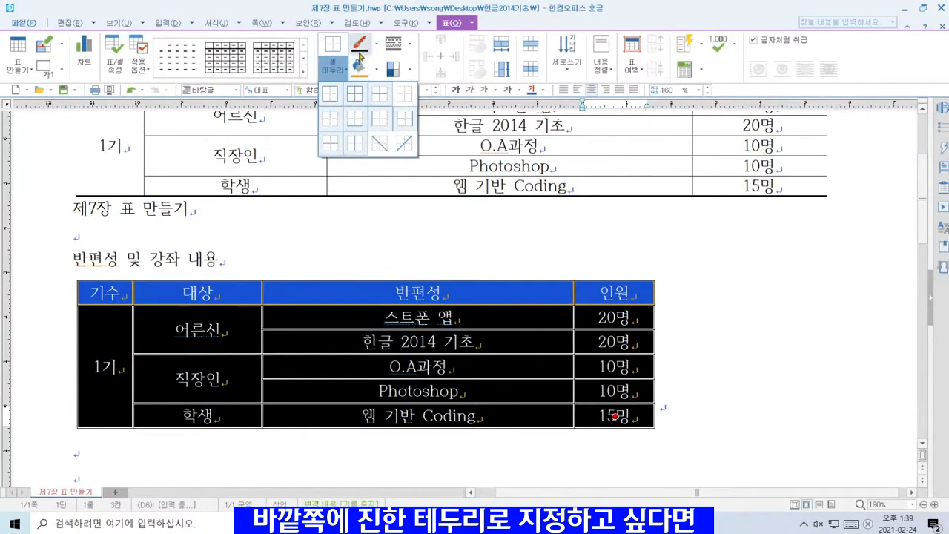
{"action": "left_click", "coordinate": [408, 46]}
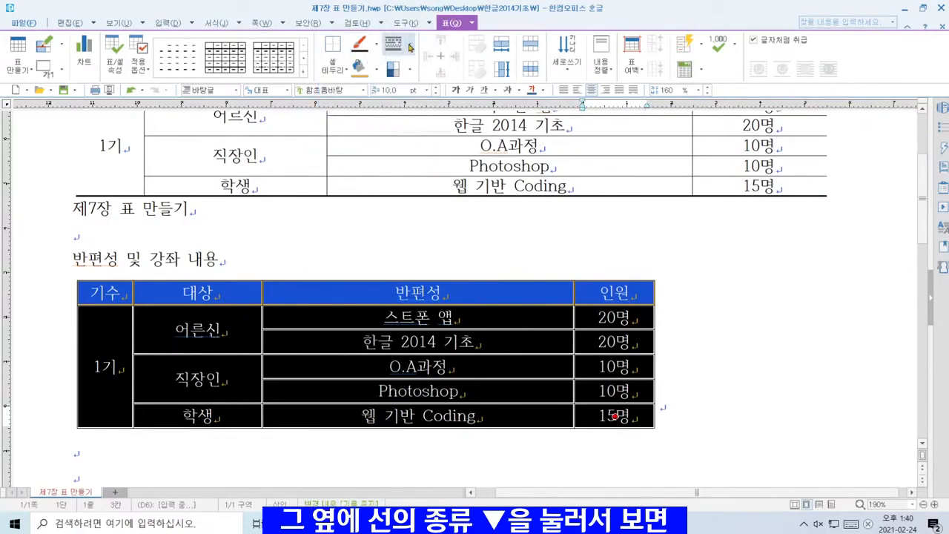
{"action": "left_click", "coordinate": [409, 47]}
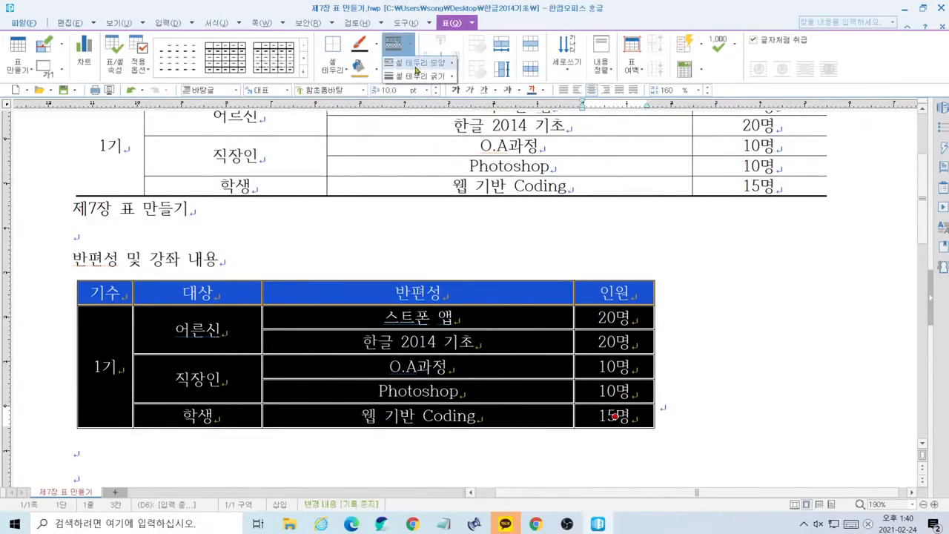
{"action": "mouse_move", "coordinate": [415, 70]}
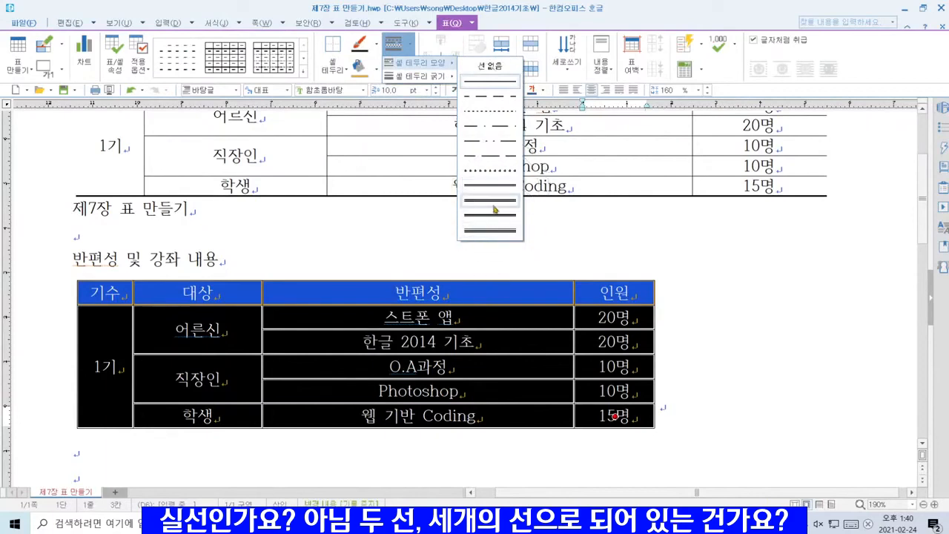
{"action": "left_click", "coordinate": [484, 86]}
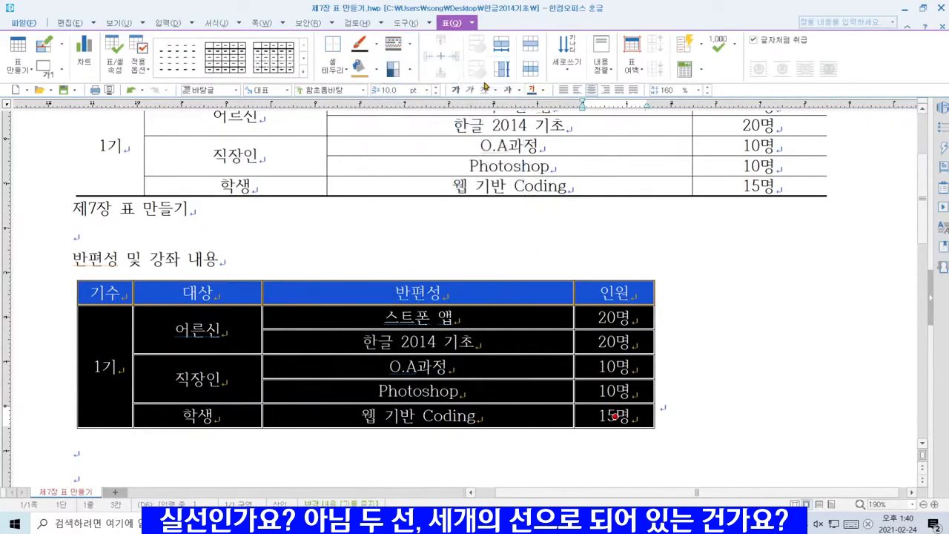
Set the border thickness to 0.3 mm, apply it to the lower table's outer edges, and release the selection
{"action": "left_click", "coordinate": [410, 46]}
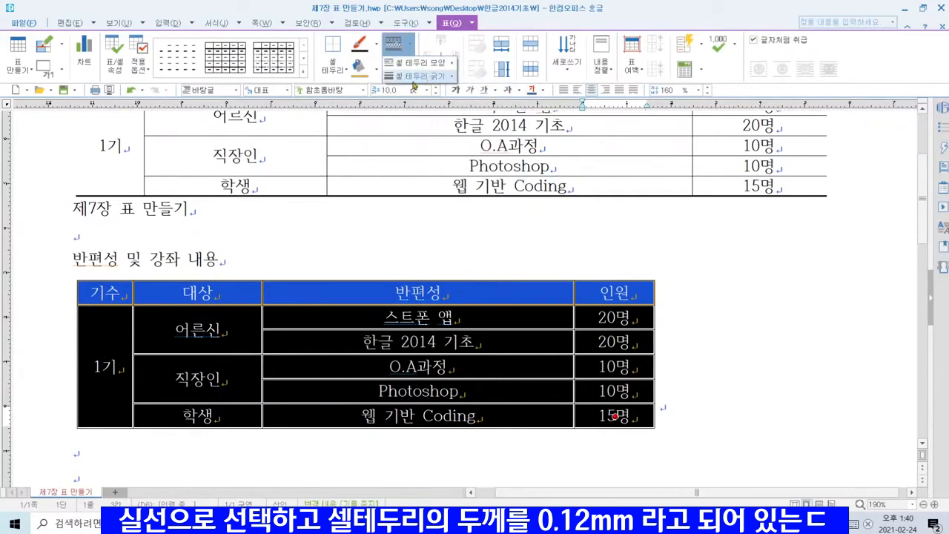
{"action": "left_click", "coordinate": [413, 79]}
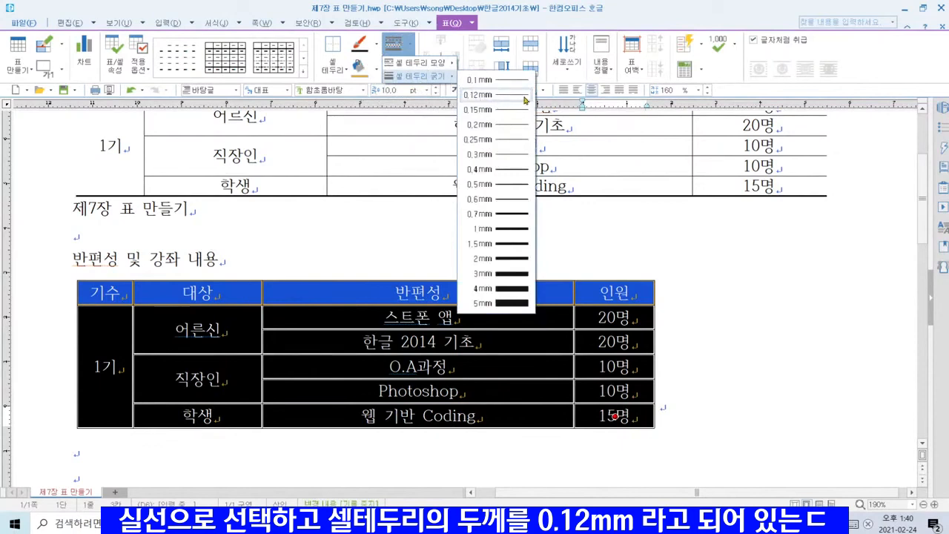
{"action": "left_click", "coordinate": [509, 155]}
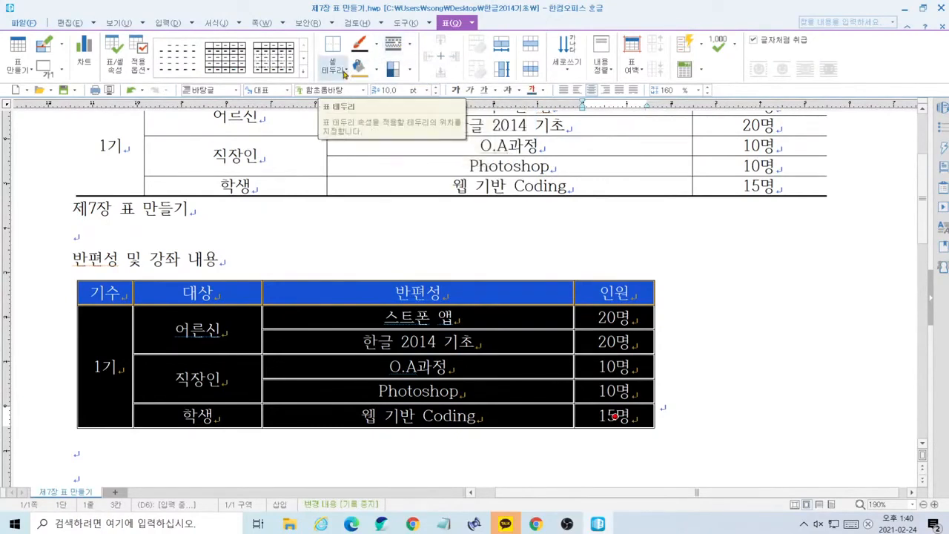
{"action": "left_click", "coordinate": [344, 72]}
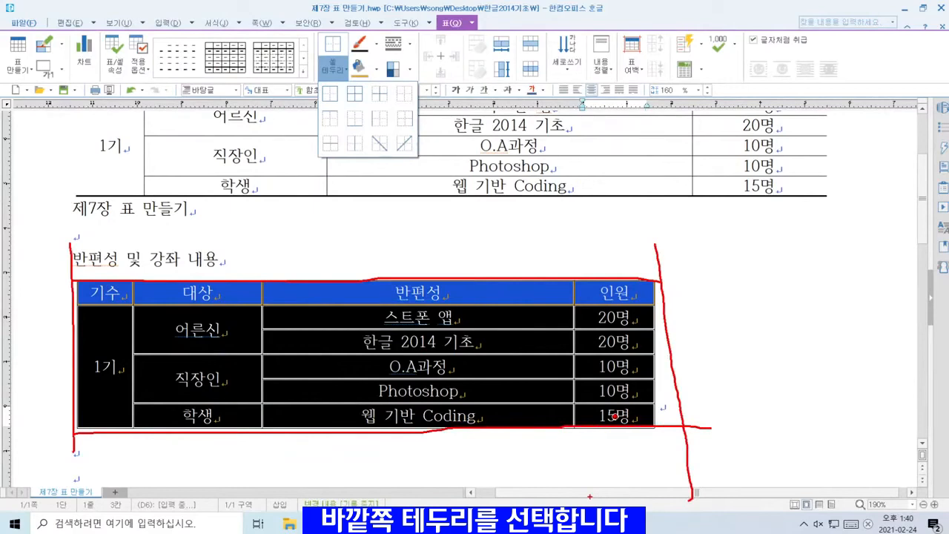
{"action": "key", "text": "Escape"}
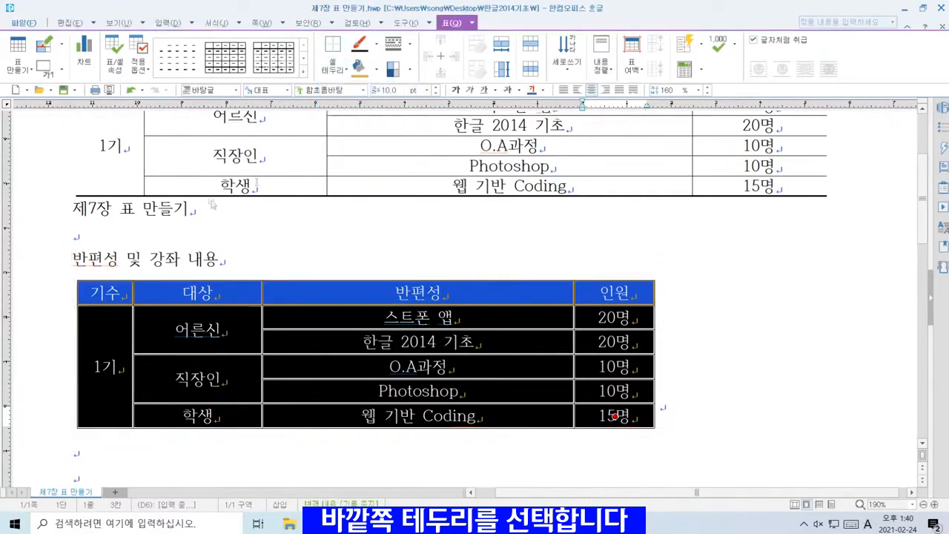
{"action": "left_click", "coordinate": [347, 72]}
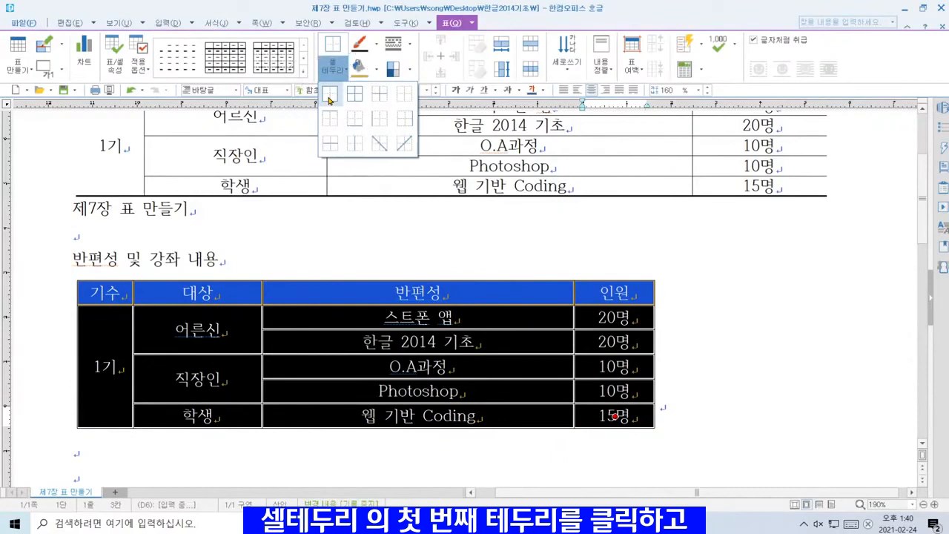
{"action": "left_click", "coordinate": [329, 100]}
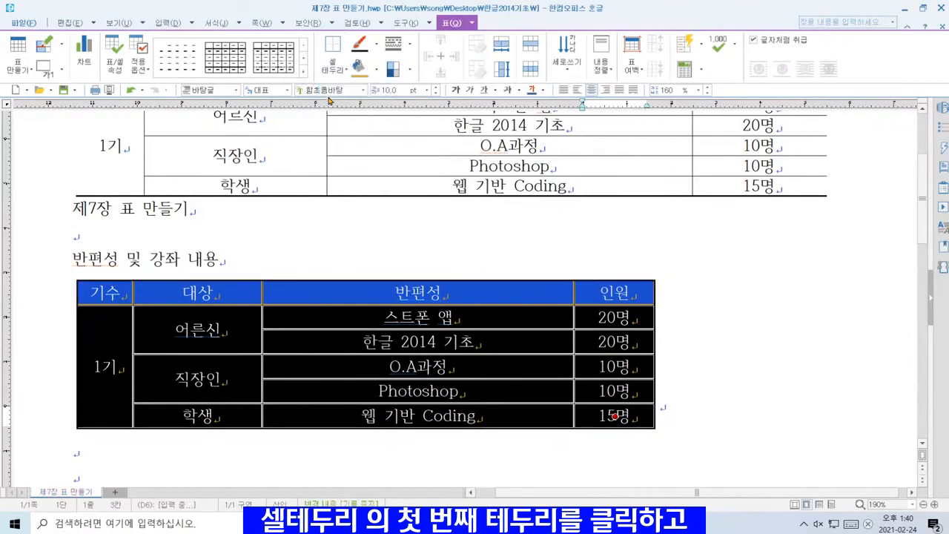
{"action": "left_click", "coordinate": [219, 258]}
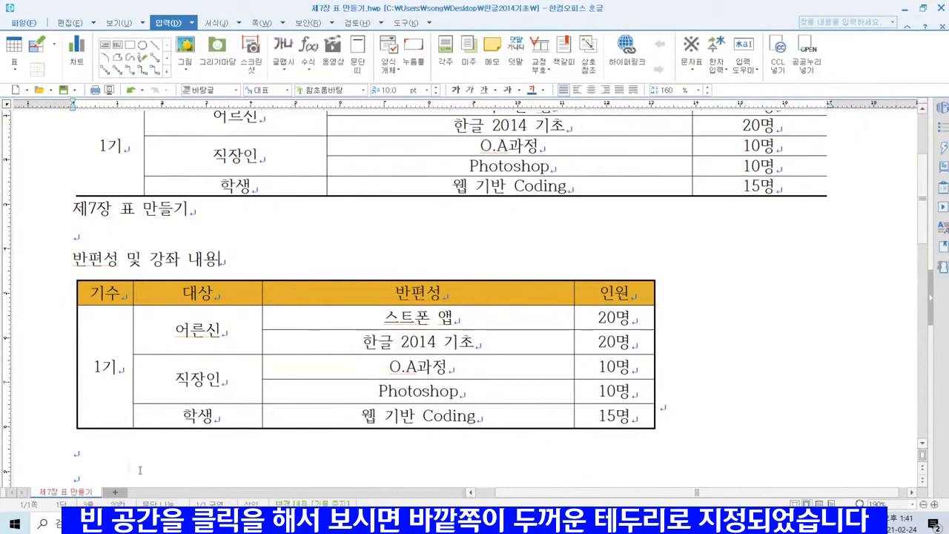
Apply the same thick border to the bottom edge of the lower table's header row, 기수 through 인원, and release the selection
{"action": "left_click_drag", "start_coordinate": [104, 292], "coordinate": [614, 293]}
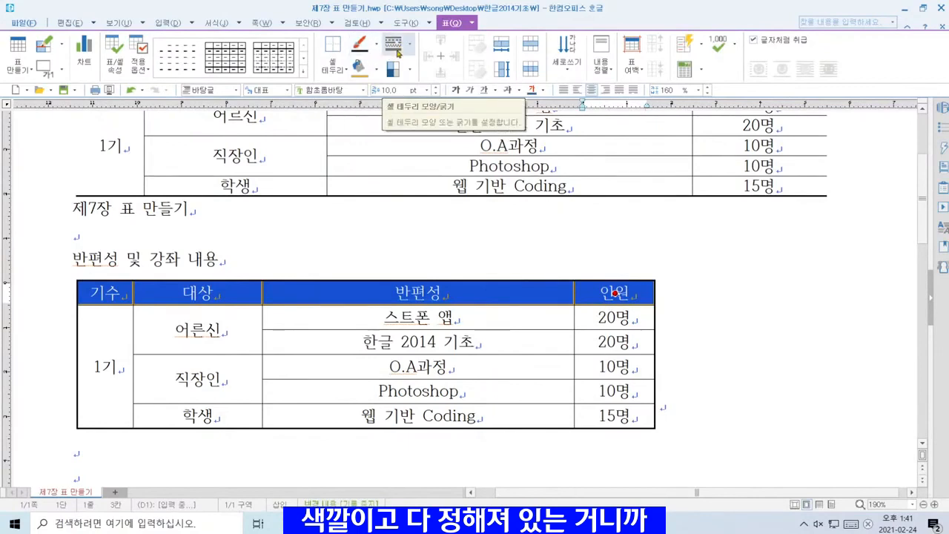
{"action": "left_click", "coordinate": [347, 71]}
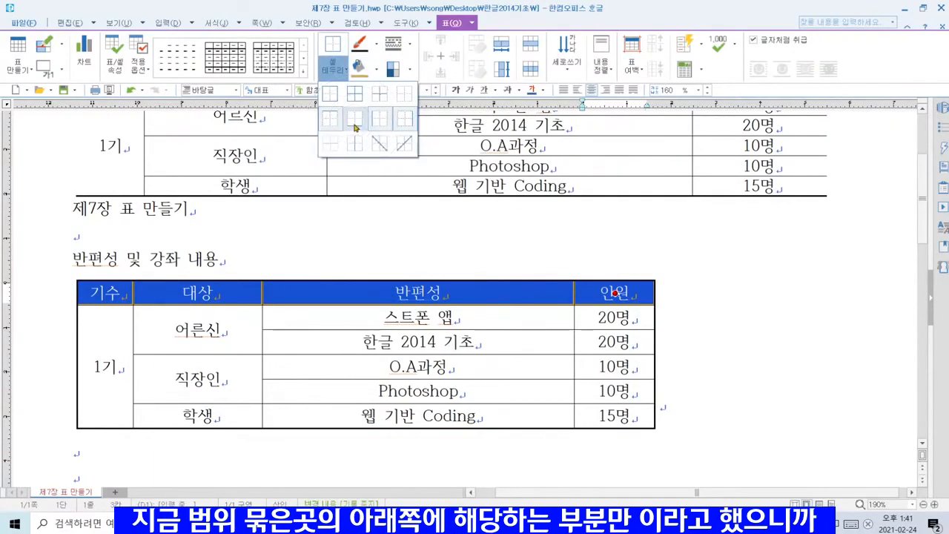
{"action": "left_click_drag", "start_coordinate": [74, 307], "coordinate": [652, 306]}
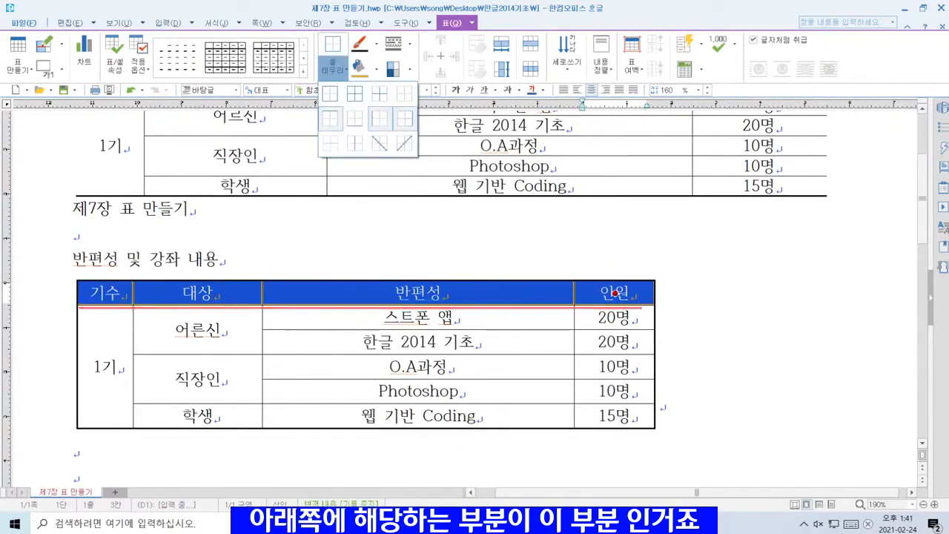
{"action": "key", "text": "Escape"}
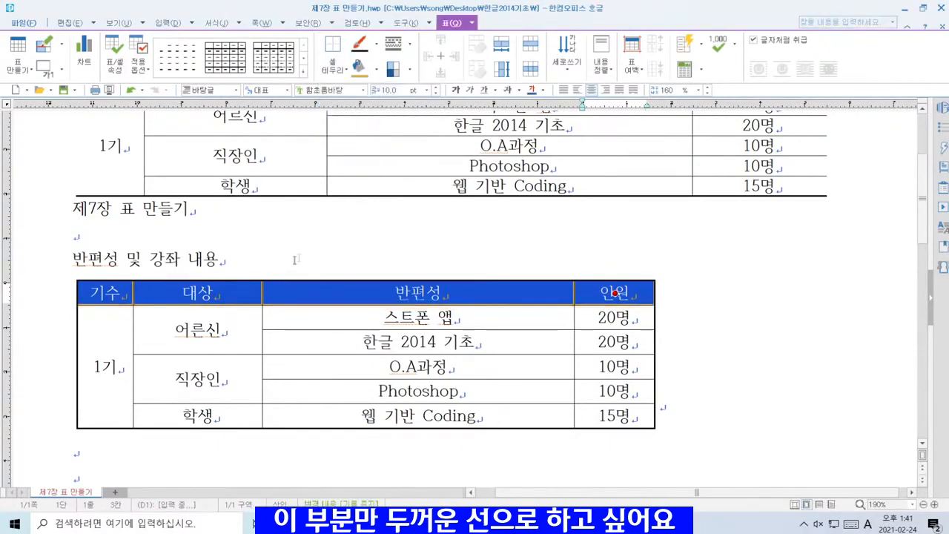
{"action": "left_click", "coordinate": [344, 70]}
{"action": "left_click", "coordinate": [355, 129]}
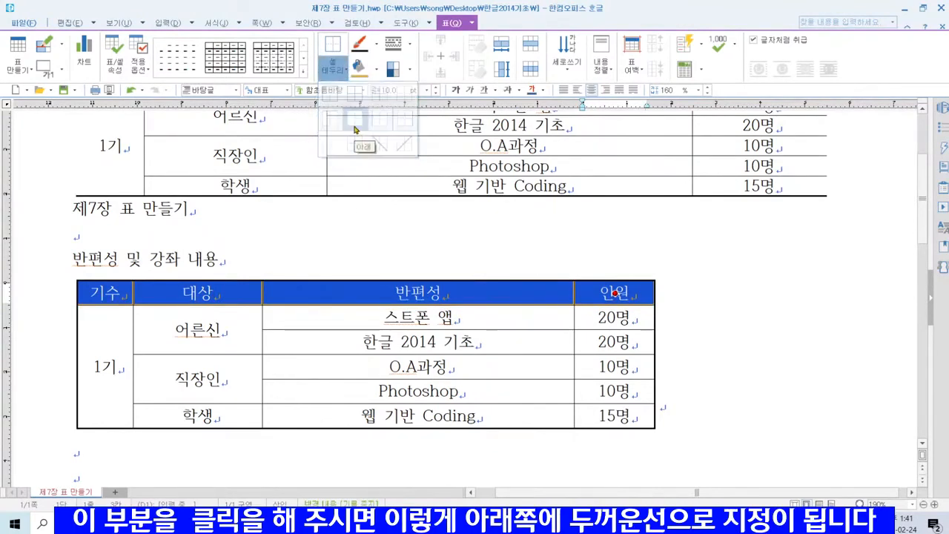
{"action": "left_click", "coordinate": [259, 243]}
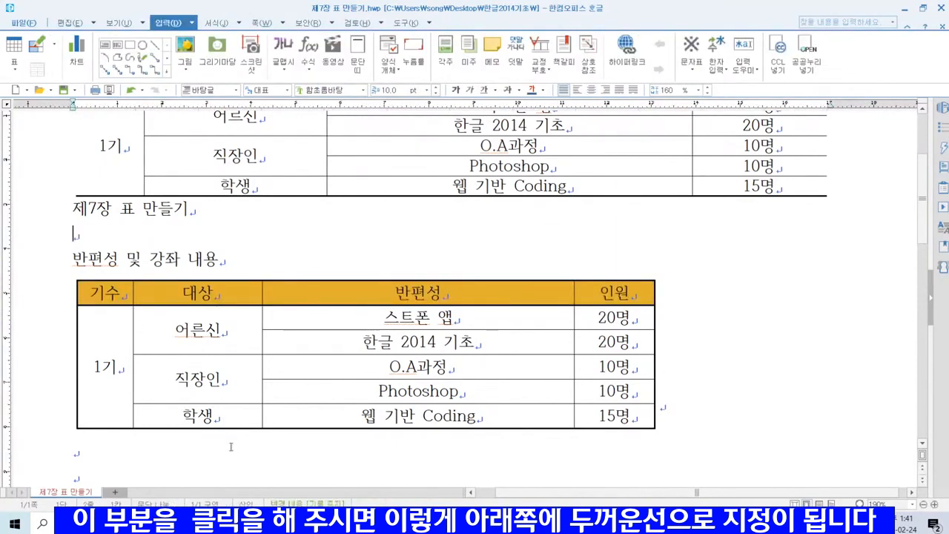
Set the lower table's left and right outer borders to 선 없음 with the per-cell border settings, and release the selection
{"action": "left_click_drag", "start_coordinate": [105, 293], "coordinate": [614, 417]}
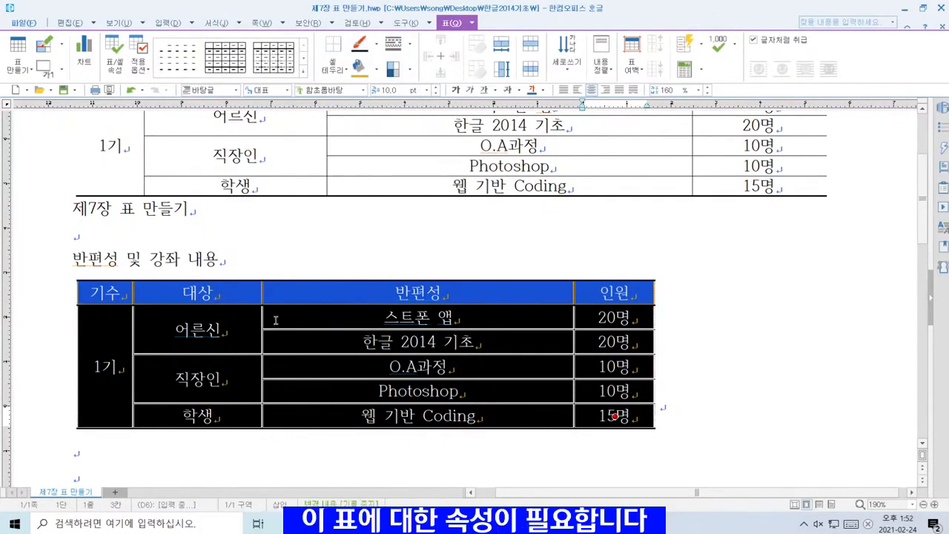
{"action": "right_click", "coordinate": [319, 316]}
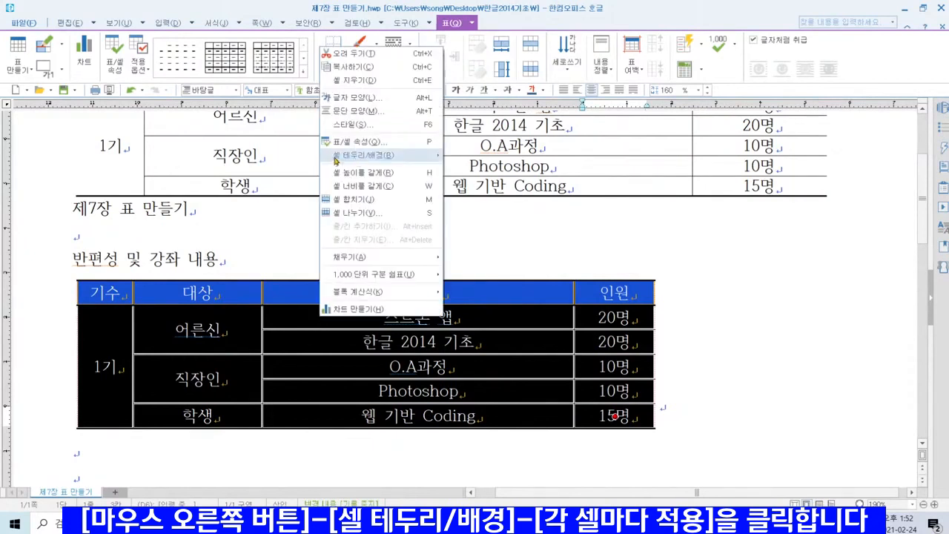
{"action": "mouse_move", "coordinate": [355, 161]}
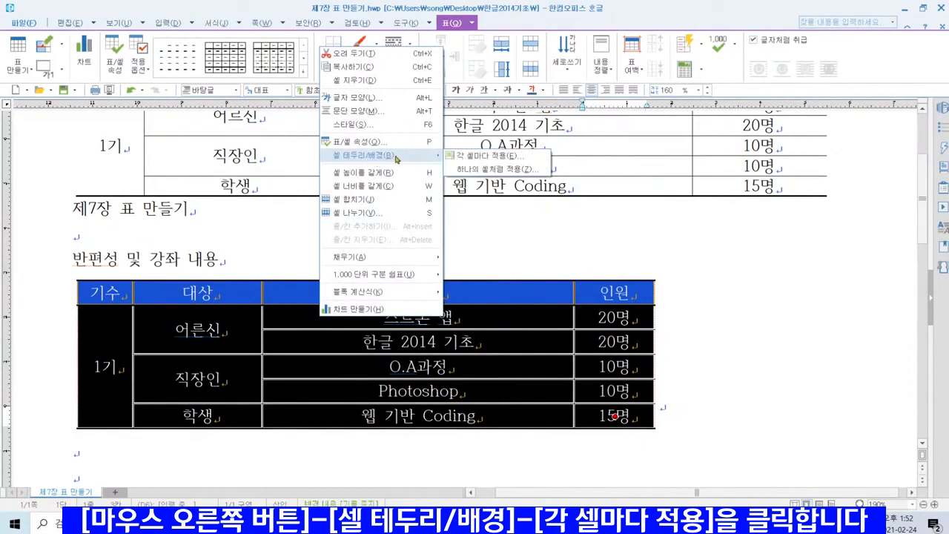
{"action": "left_click", "coordinate": [493, 160]}
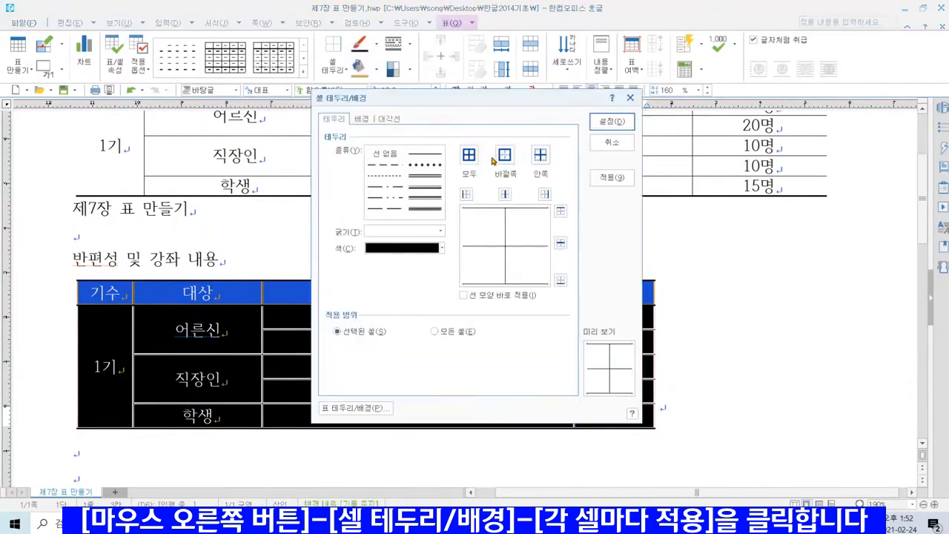
{"action": "mouse_move", "coordinate": [440, 101]}
{"action": "left_mouse_down"}
{"action": "mouse_move", "coordinate": [360, 131]}
{"action": "mouse_move", "coordinate": [398, 99]}
{"action": "mouse_move", "coordinate": [431, 101]}
{"action": "left_mouse_up"}
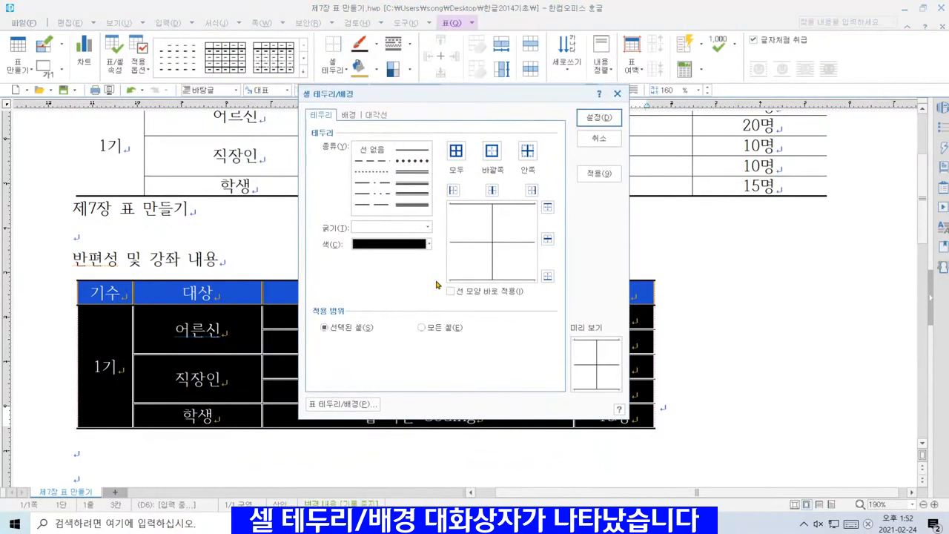
{"action": "left_click", "coordinate": [371, 156]}
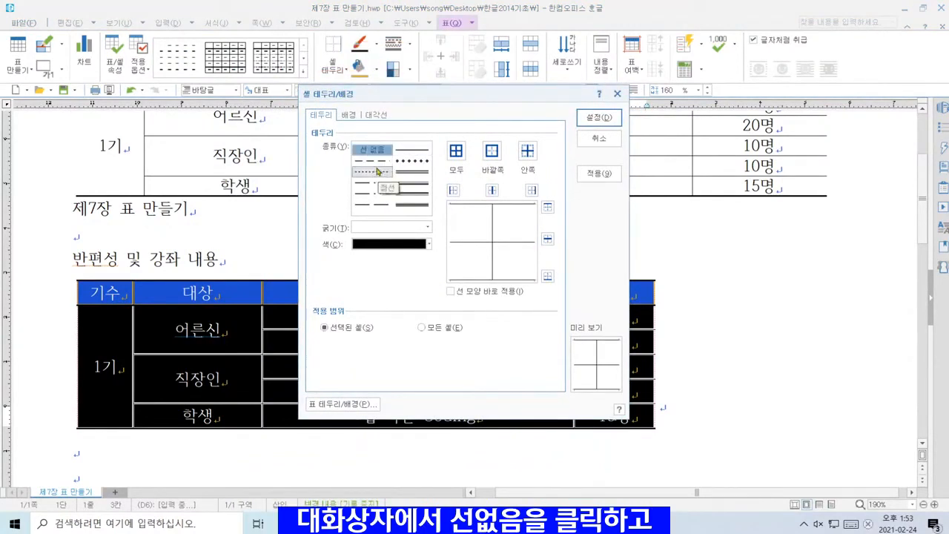
{"action": "left_click", "coordinate": [454, 191]}
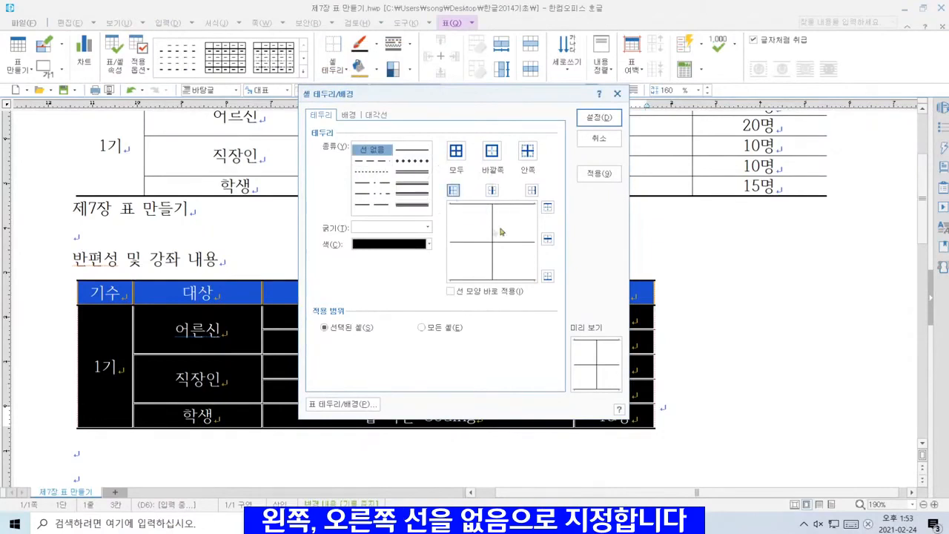
{"action": "left_click", "coordinate": [531, 190]}
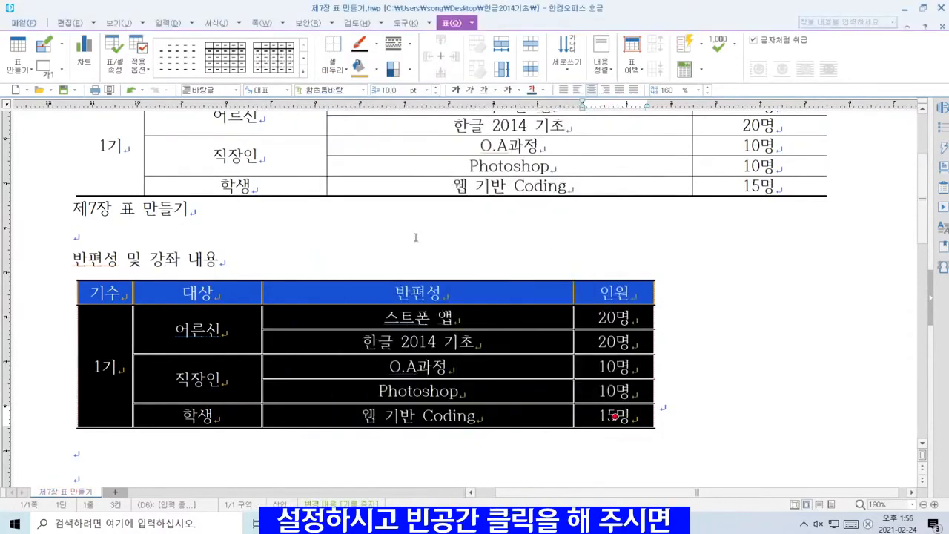
{"action": "left_click", "coordinate": [416, 237]}
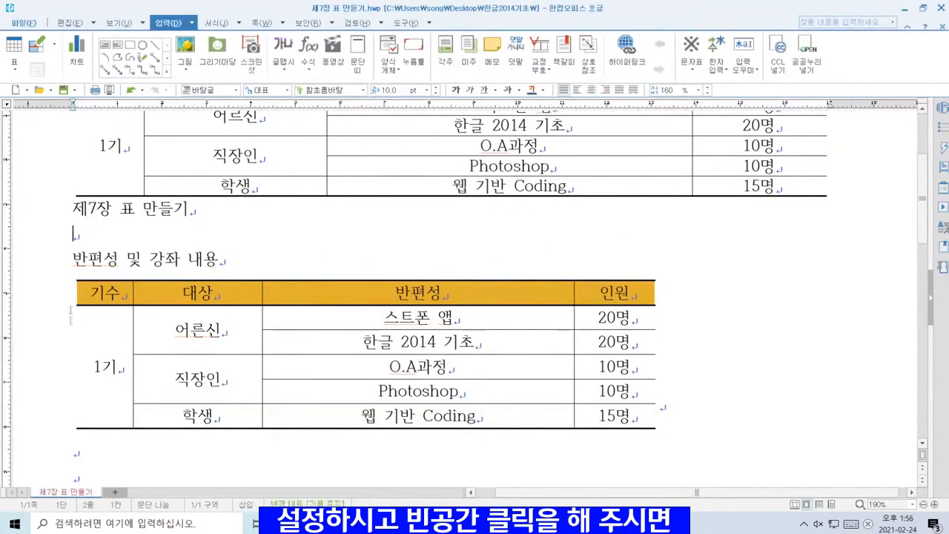